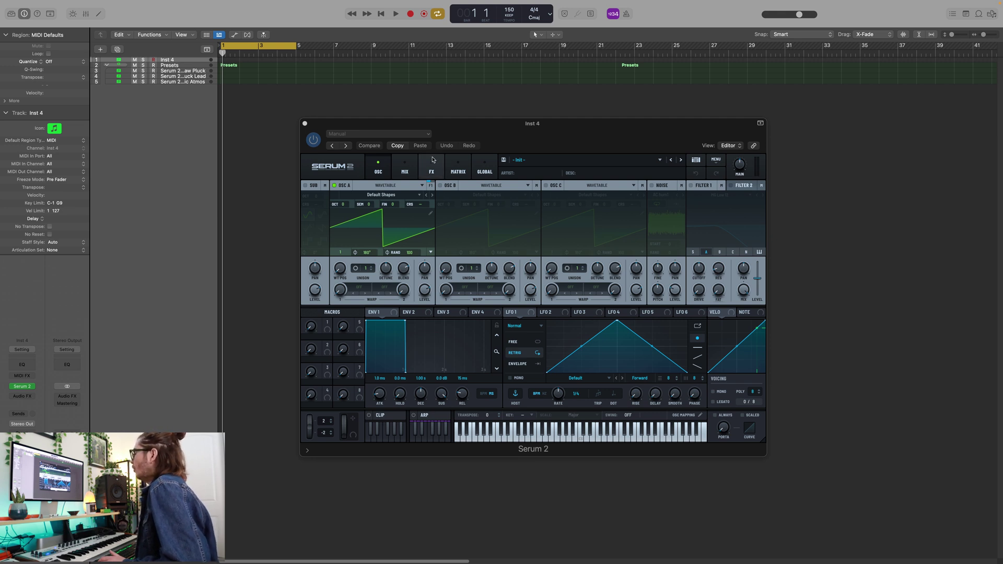
{"action": "left_click", "coordinate": [404, 169]}
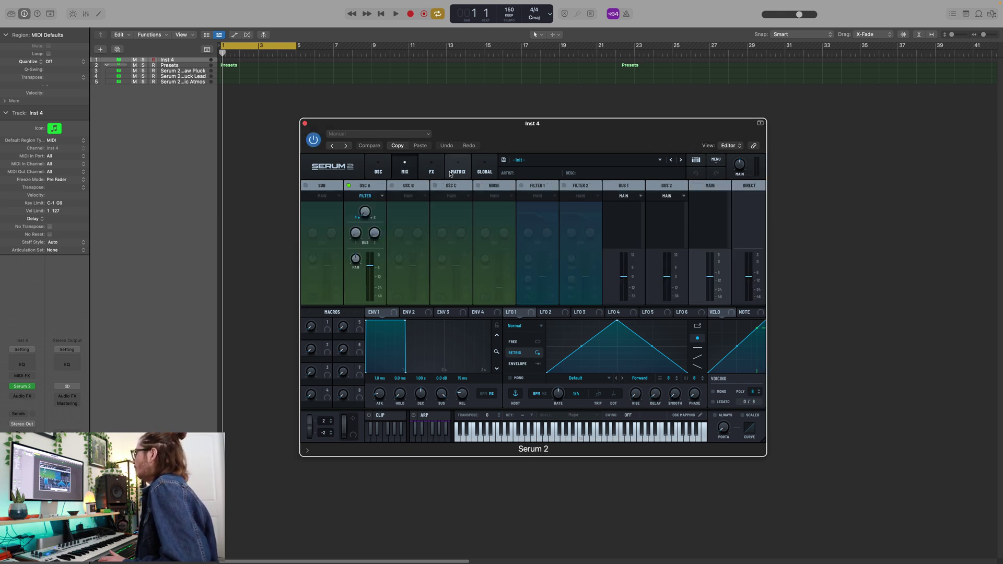
{"action": "left_click", "coordinate": [385, 170]}
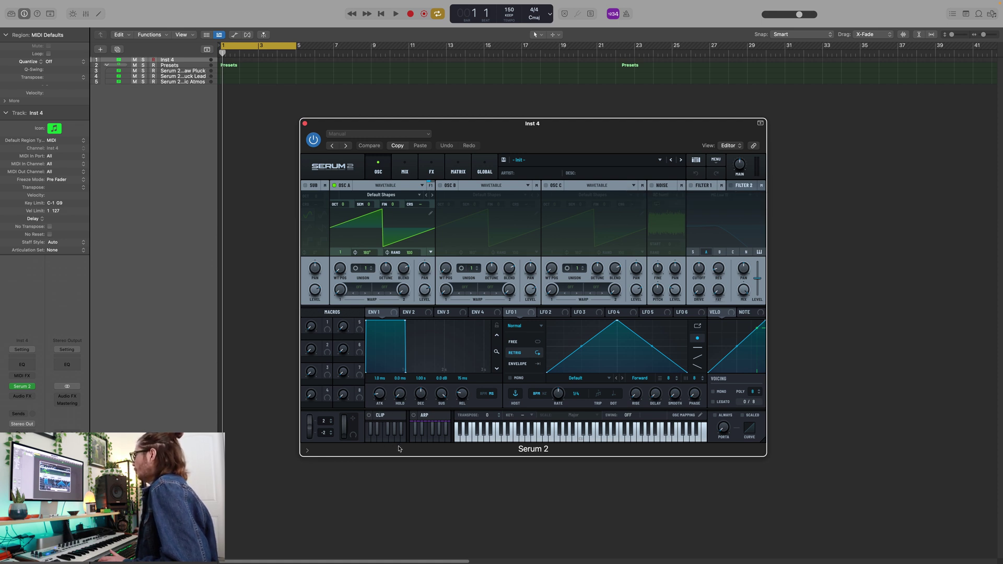
{"action": "left_click", "coordinate": [879, 240]}
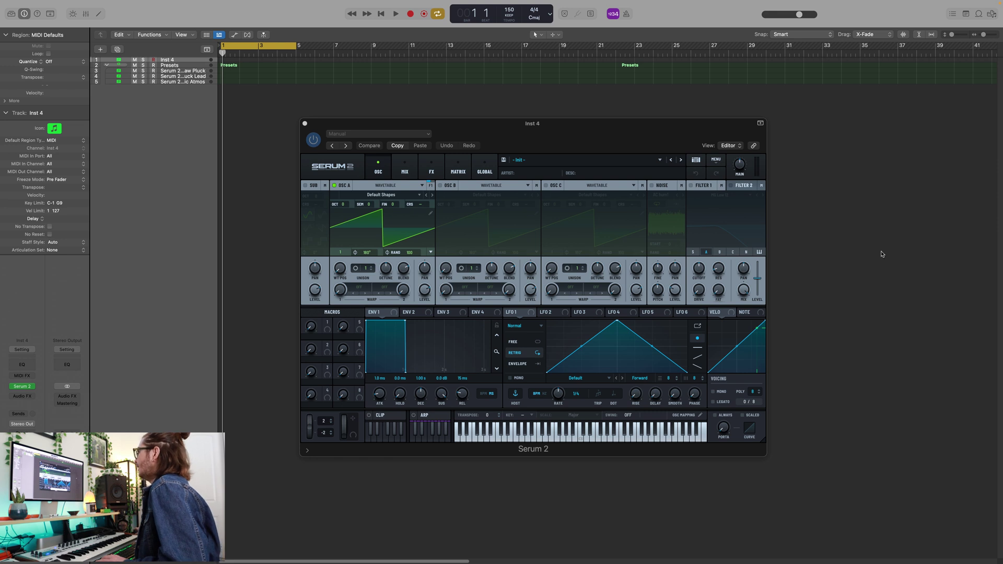
- Switch oscillator A to Multisample mode and load the factory strings instrument Celli LE
{"action": "left_click", "coordinate": [396, 186]}
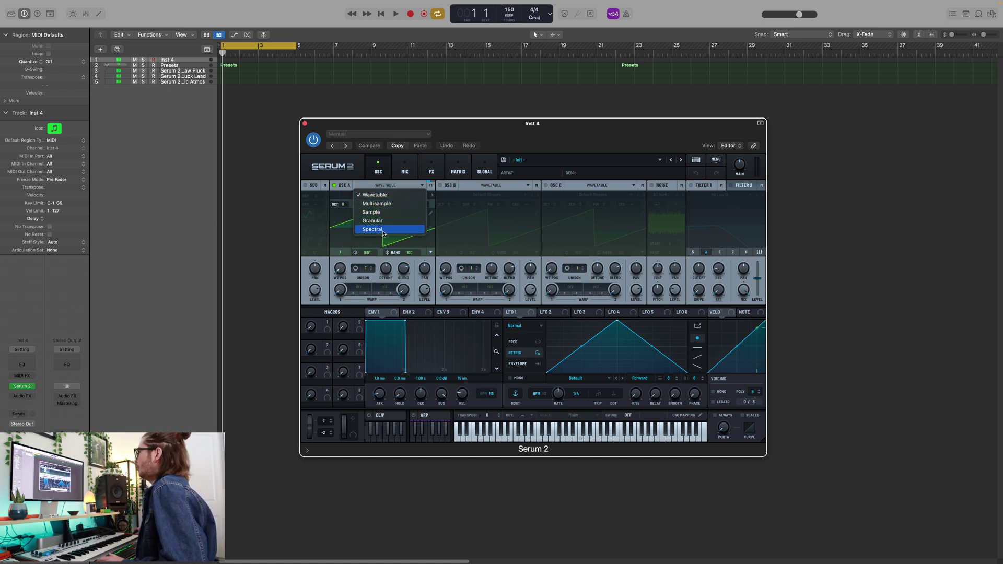
{"action": "left_click", "coordinate": [378, 203]}
{"action": "left_click", "coordinate": [389, 198]}
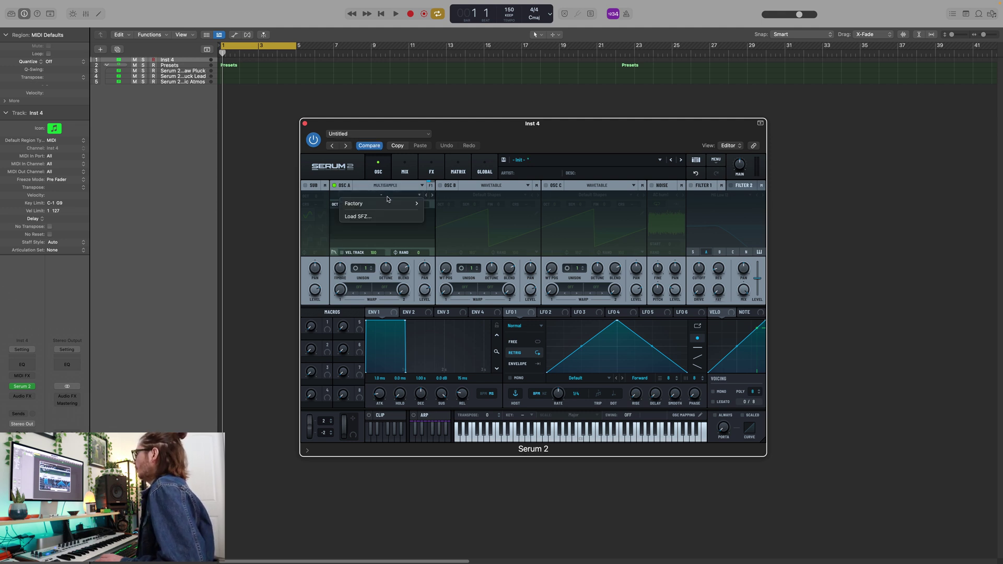
{"action": "mouse_move", "coordinate": [399, 204]}
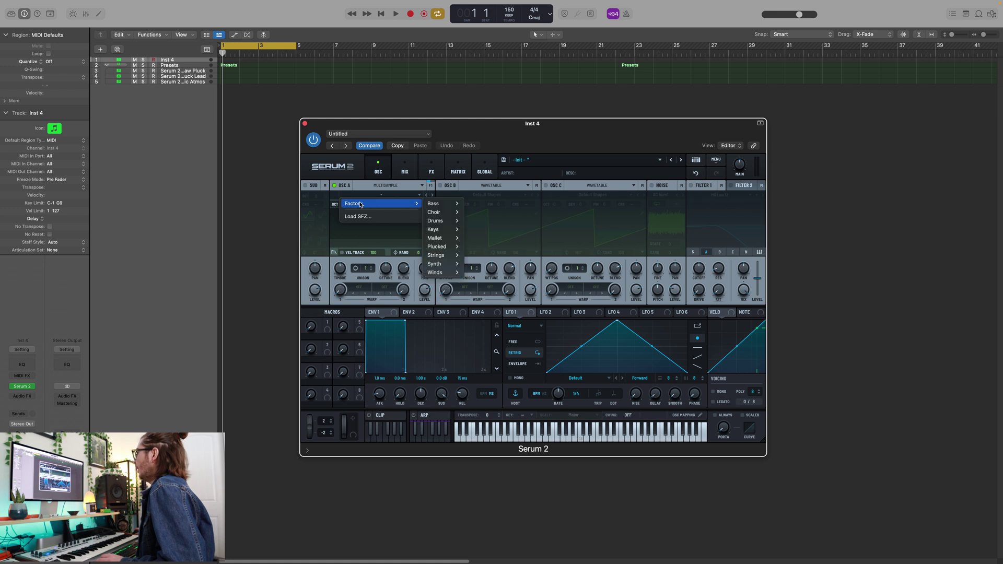
{"action": "mouse_move", "coordinate": [435, 205]}
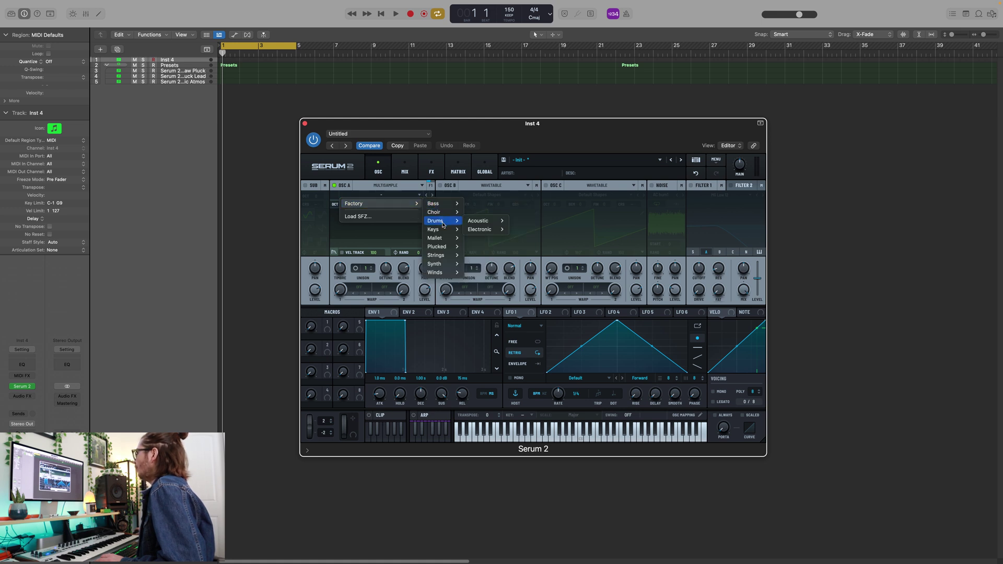
{"action": "mouse_move", "coordinate": [438, 254]}
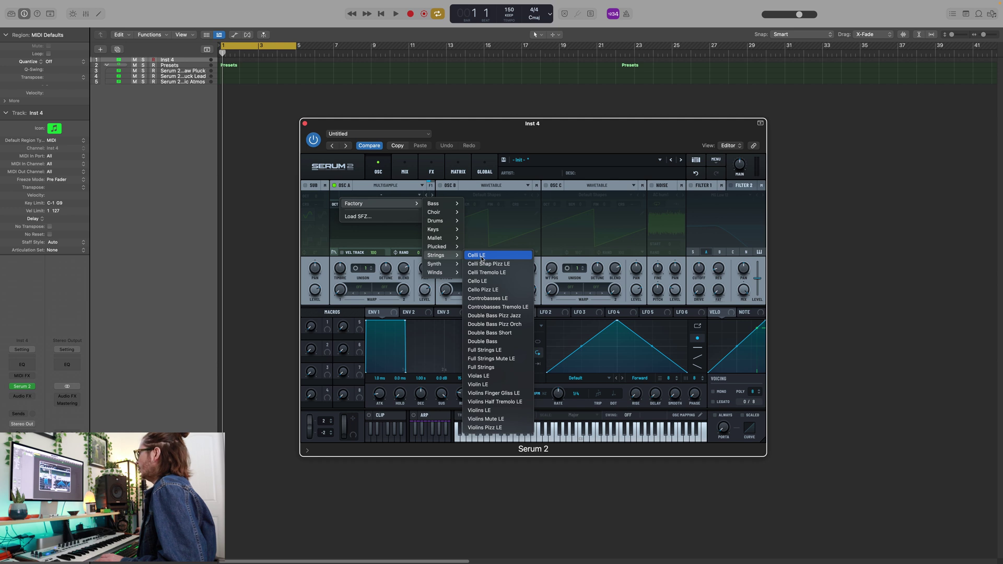
{"action": "left_click", "coordinate": [482, 256]}
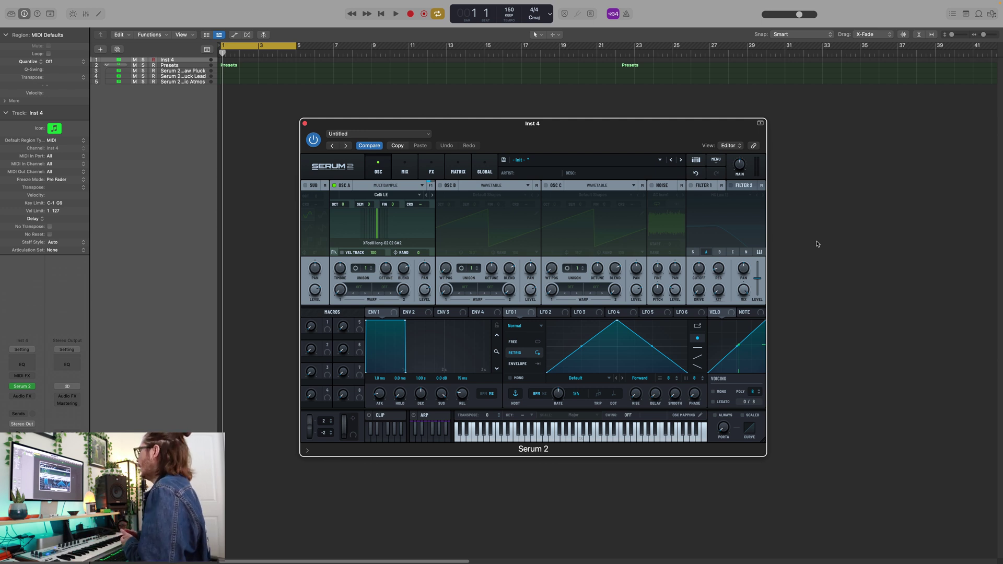
{"action": "left_click", "coordinate": [381, 195]}
{"action": "mouse_move", "coordinate": [398, 203]}
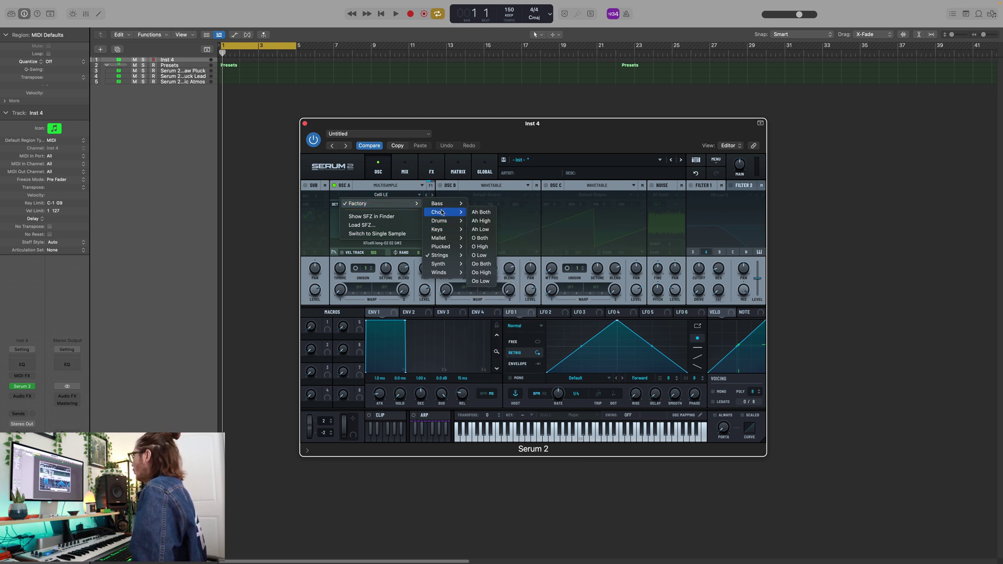
{"action": "mouse_move", "coordinate": [482, 224]}
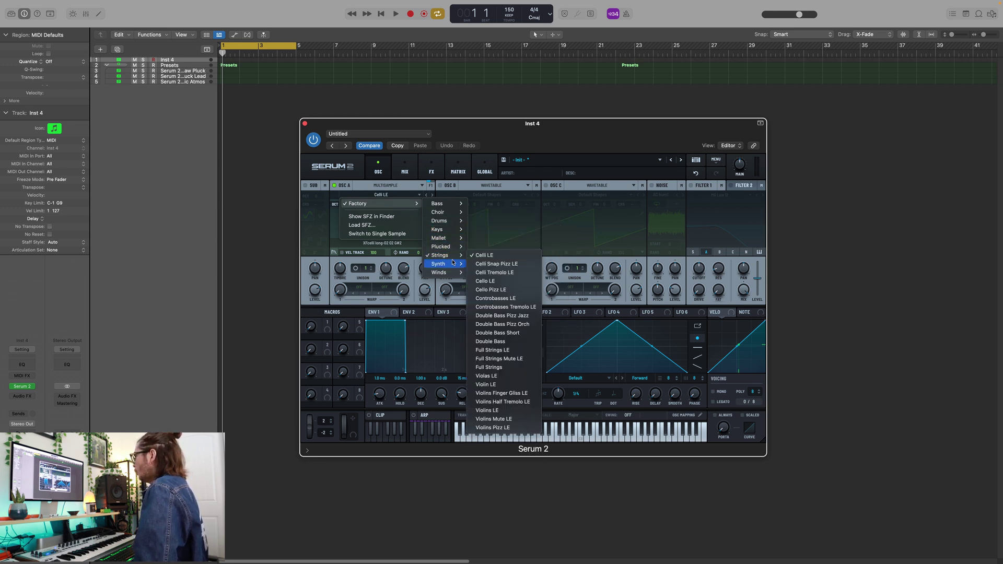
{"action": "mouse_move", "coordinate": [443, 264]}
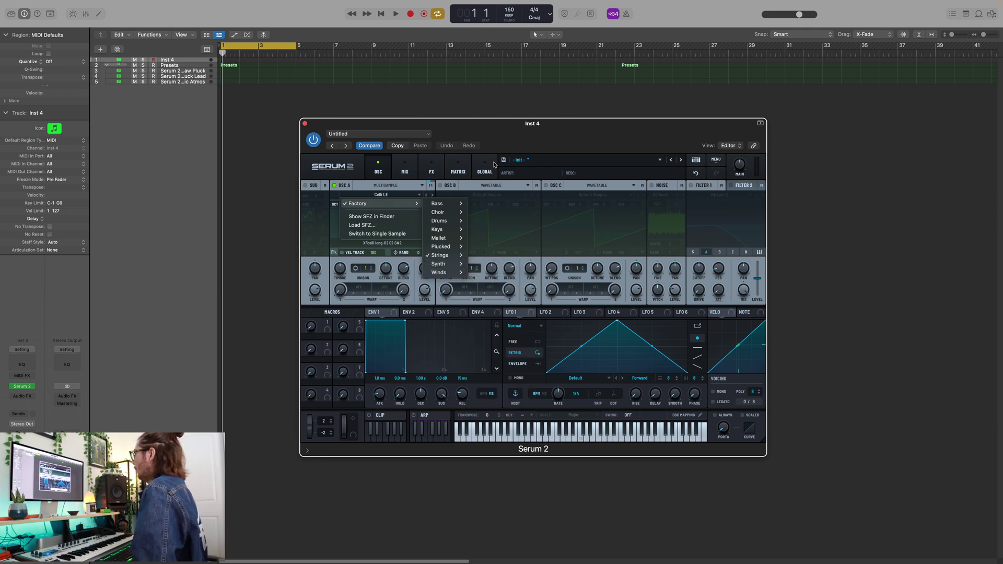
- Switch oscillator A to Granular mode and load the factory flute sample Flute Virtual
{"action": "left_click", "coordinate": [398, 185]}
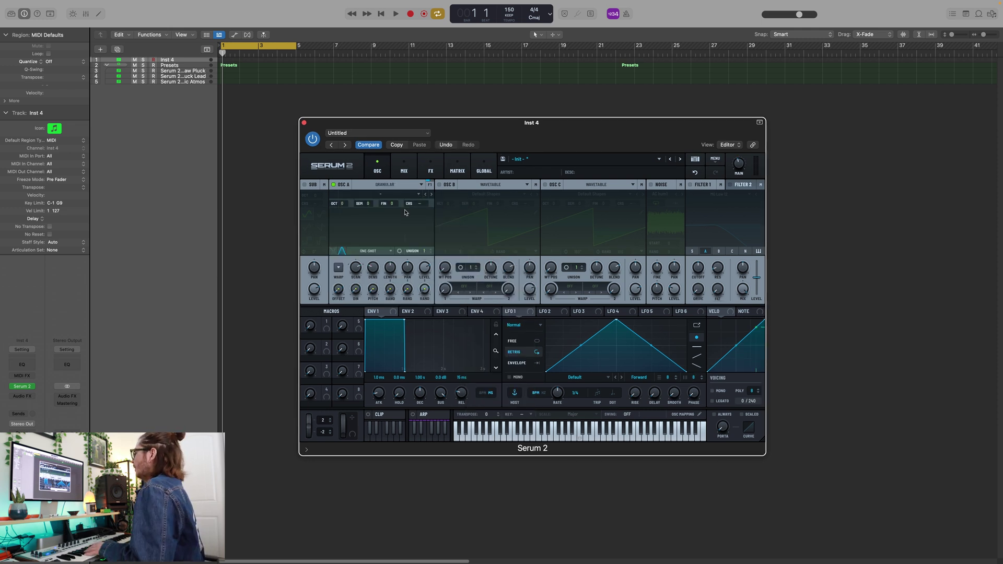
{"action": "left_click", "coordinate": [384, 198]}
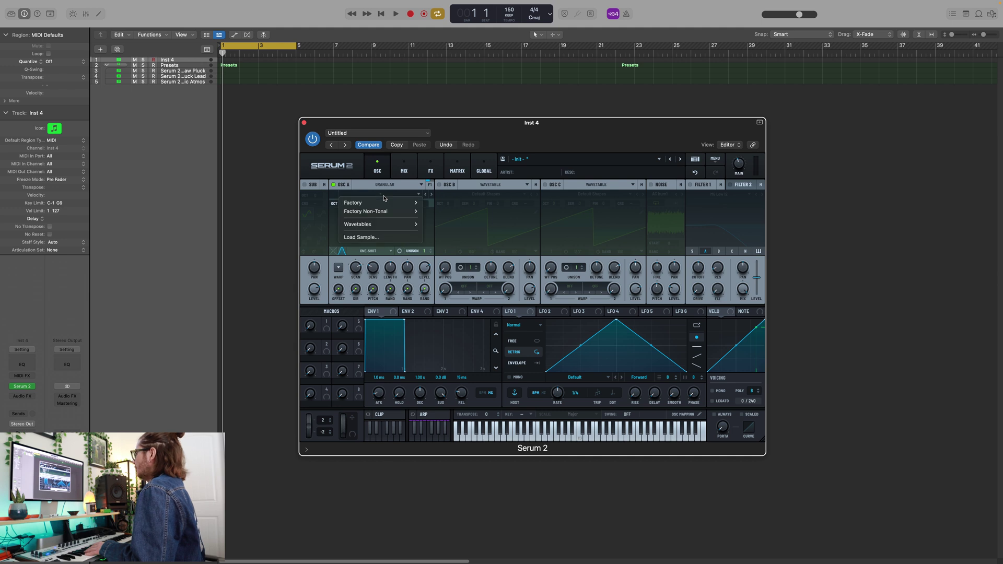
{"action": "mouse_move", "coordinate": [397, 202]}
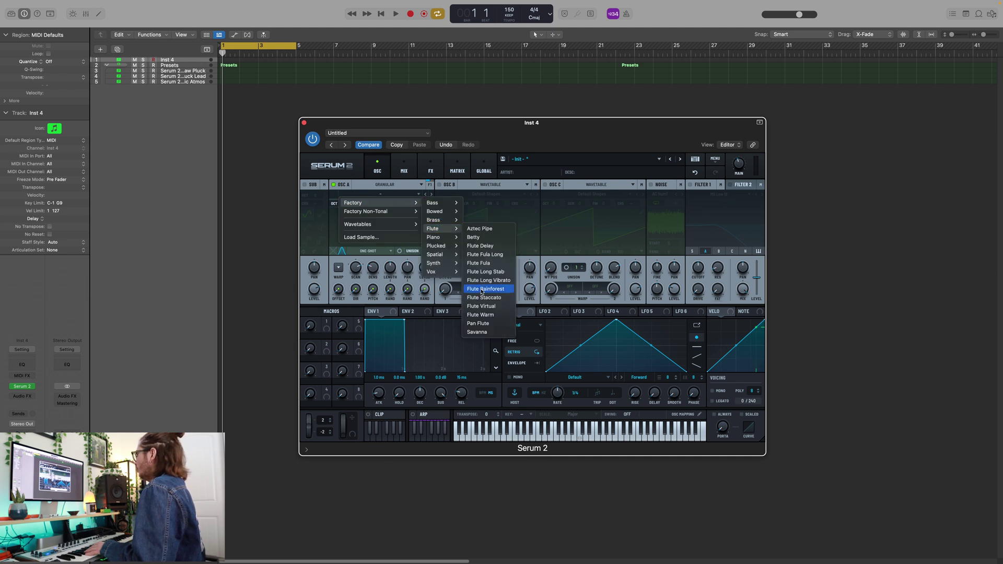
{"action": "left_click", "coordinate": [481, 306]}
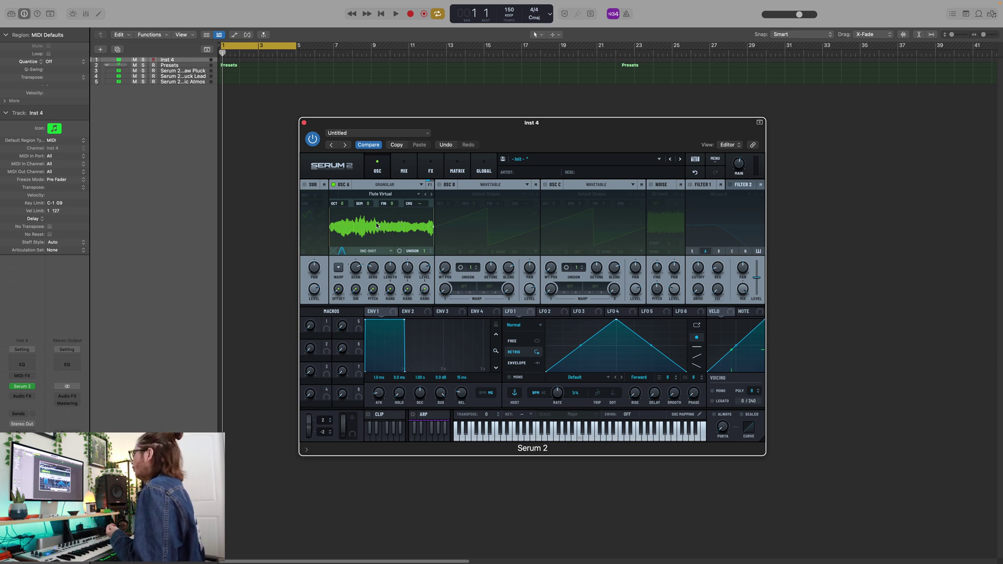
- Set the granular sample's playback to Fwd/Rev Loop and shorten the loop by moving its end point earlier
{"action": "left_click", "coordinate": [370, 253]}
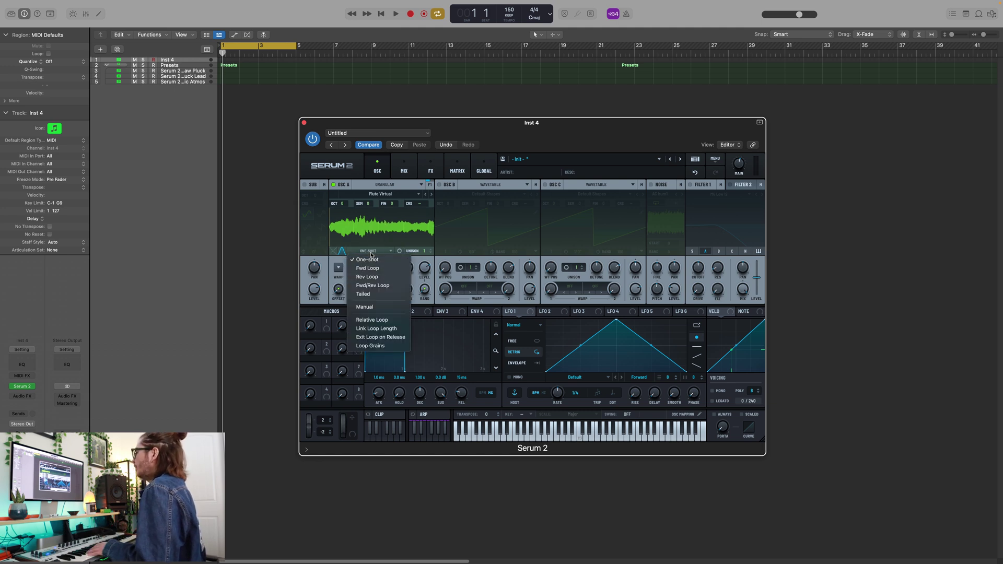
{"action": "left_click", "coordinate": [362, 287]}
{"action": "left_click_drag", "start_coordinate": [431, 212], "coordinate": [413, 211]}
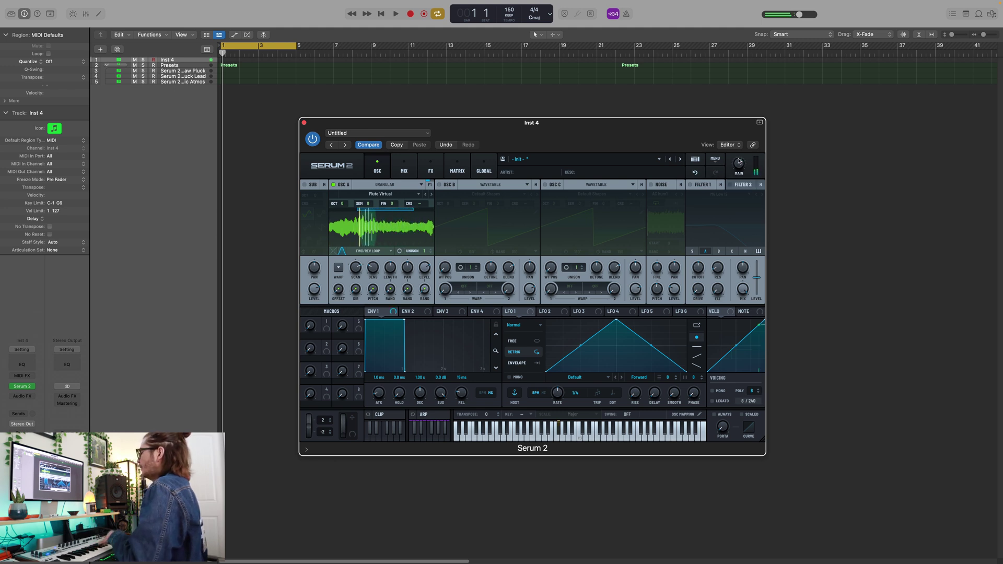
- Add a Reverb to the Main effects chain and set its type to Hall
{"action": "left_click", "coordinate": [436, 174]}
{"action": "left_click", "coordinate": [308, 198]}
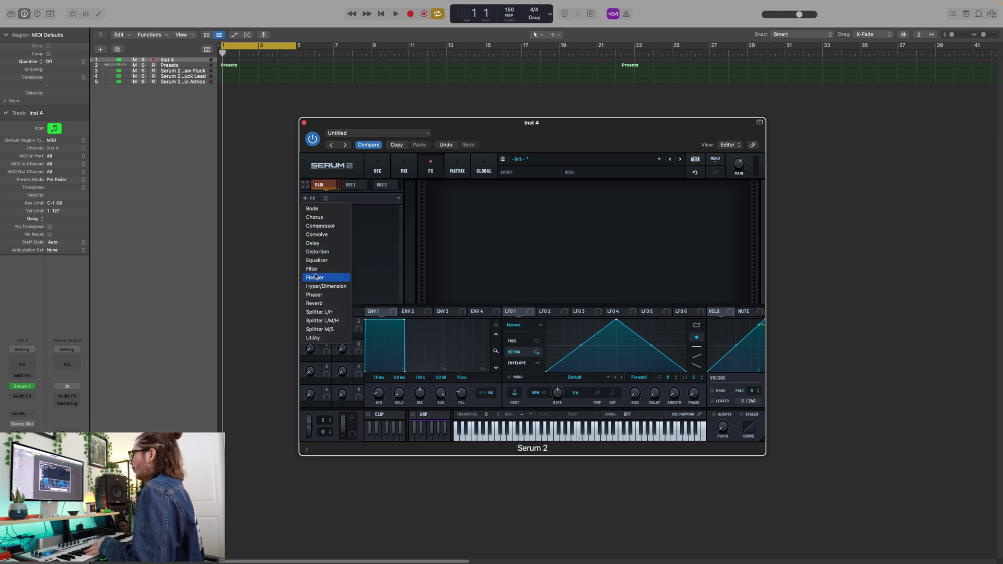
{"action": "left_click", "coordinate": [314, 304]}
{"action": "left_click", "coordinate": [496, 195]}
{"action": "left_click", "coordinate": [497, 219]}
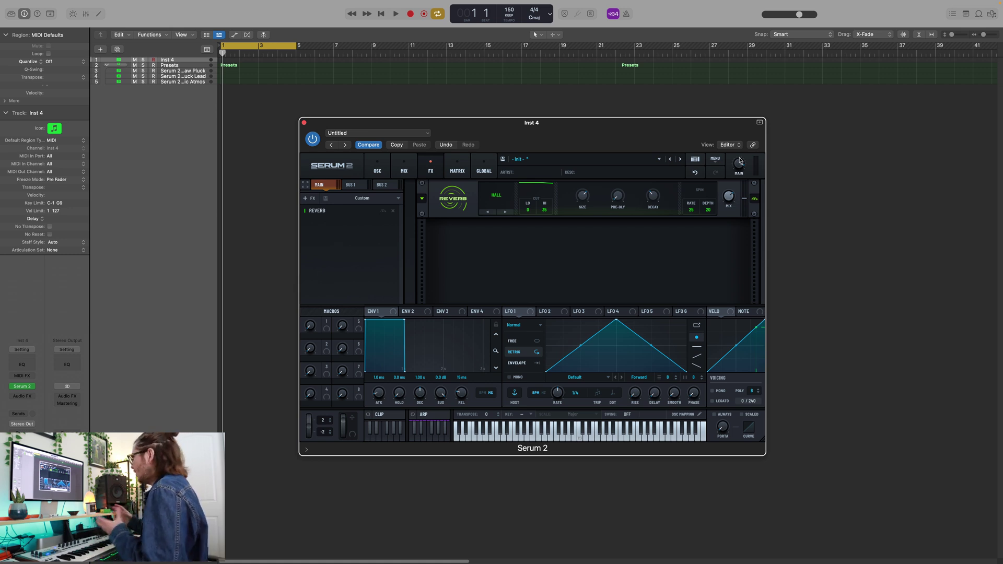
- Switch oscillator A of the initialised patch to Spectral mode and load the factory piano sample Breathy Pianoish
{"action": "left_click", "coordinate": [377, 166]}
{"action": "left_click", "coordinate": [397, 184]}
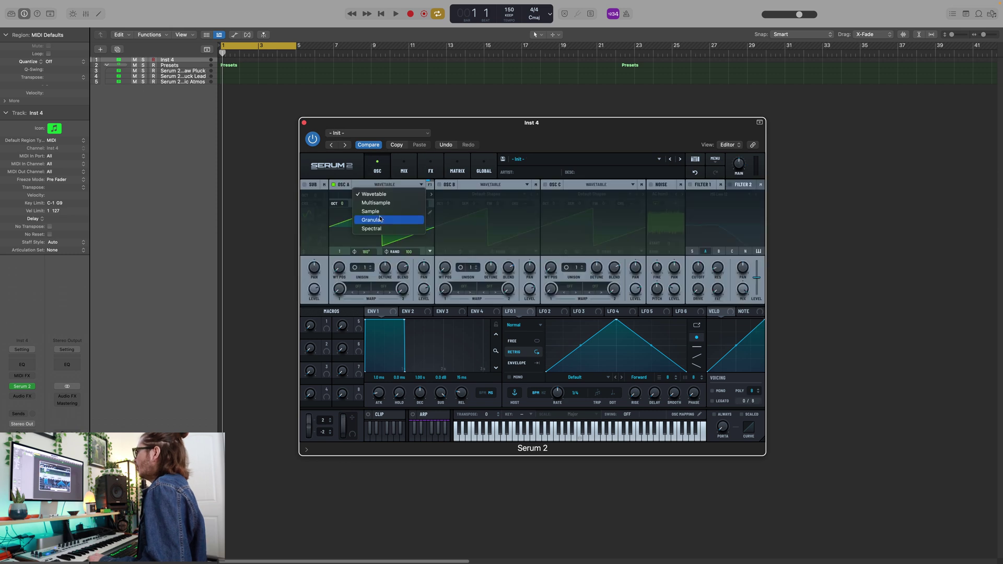
{"action": "left_click", "coordinate": [378, 225]}
{"action": "mouse_move", "coordinate": [378, 203]}
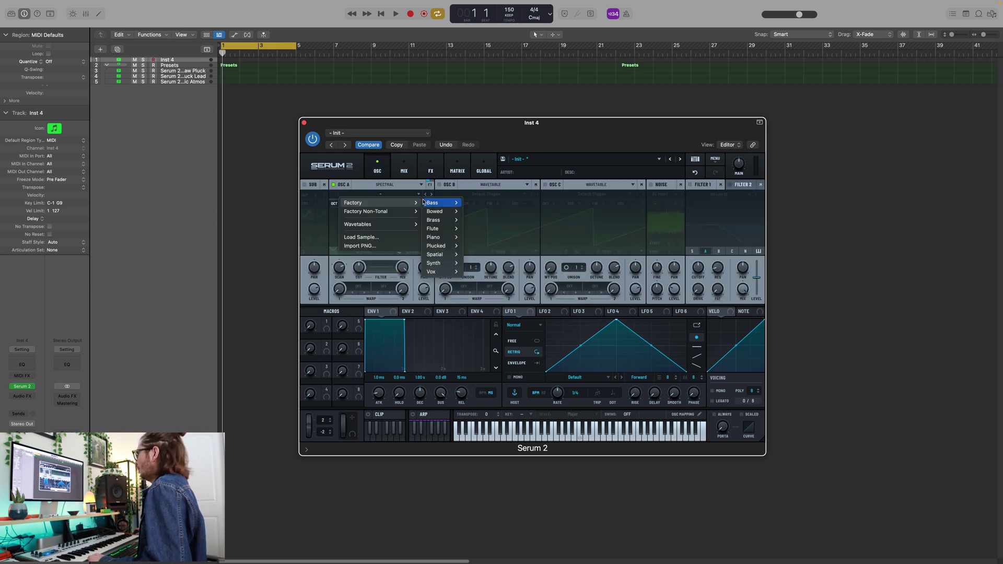
{"action": "mouse_move", "coordinate": [438, 238]}
{"action": "left_click", "coordinate": [487, 238]}
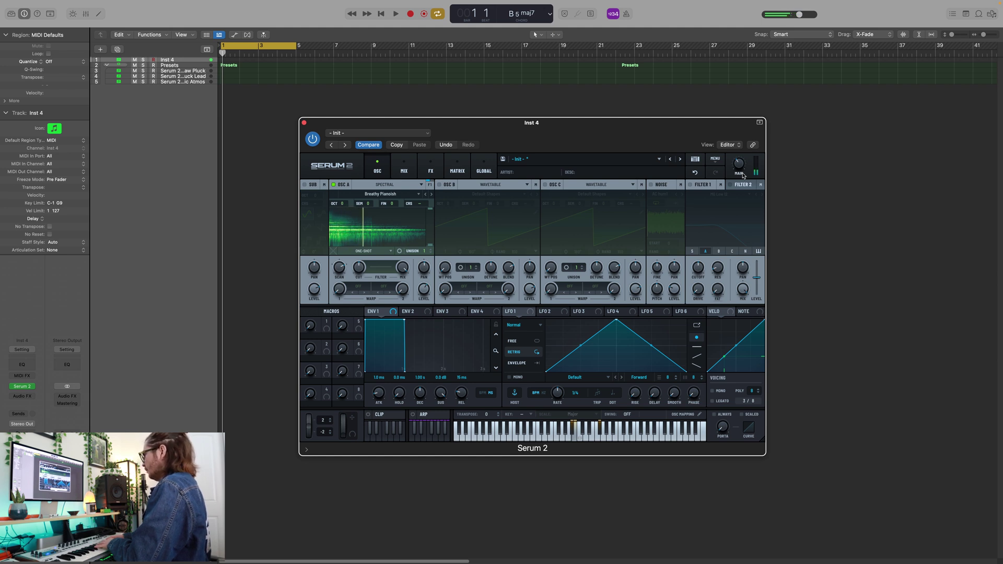
- Return oscillator A to a wavetable and set its first warp mode to the HPF filter
{"action": "key", "text": "super+z"}
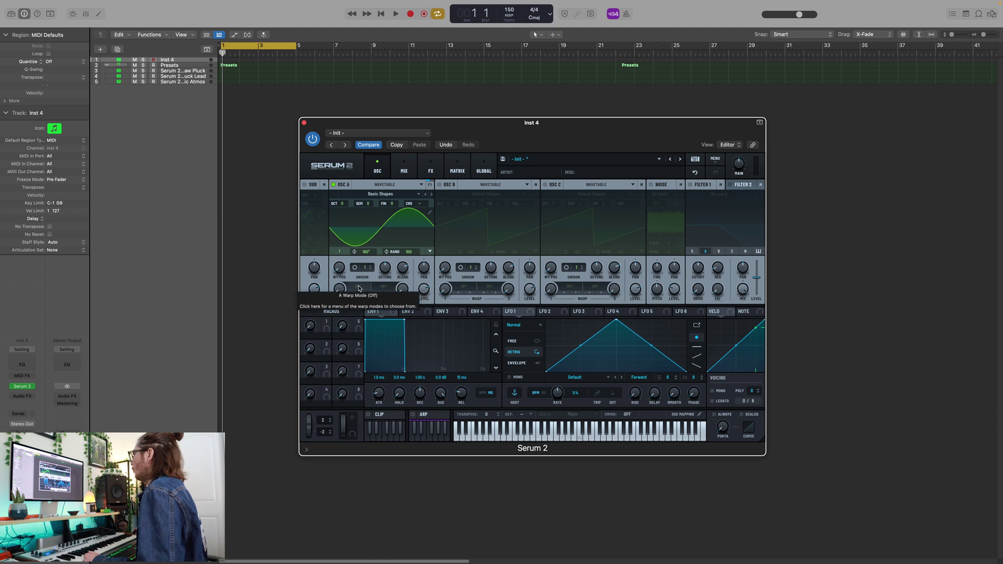
{"action": "left_click", "coordinate": [359, 288]}
{"action": "mouse_move", "coordinate": [373, 312]}
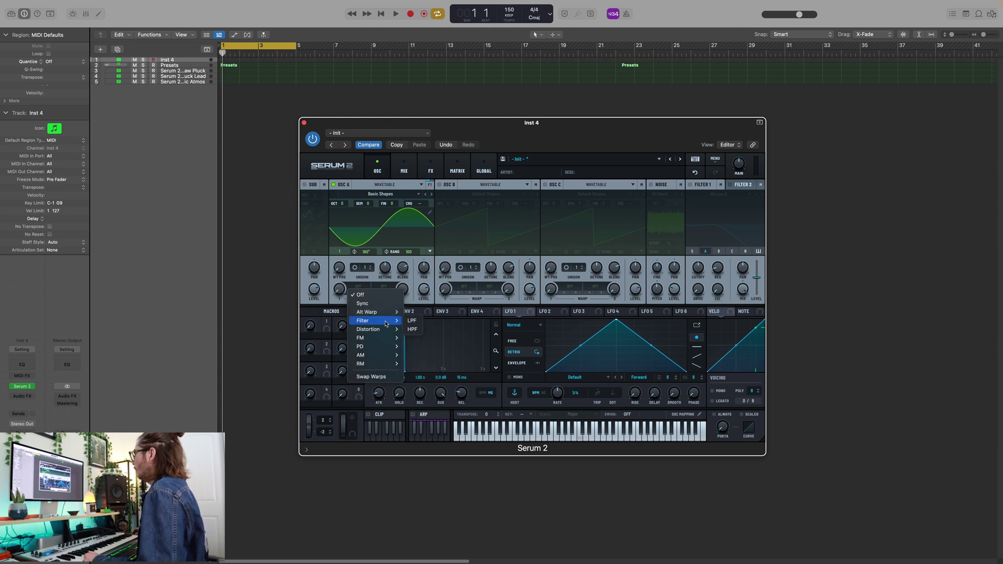
{"action": "left_click", "coordinate": [413, 329]}
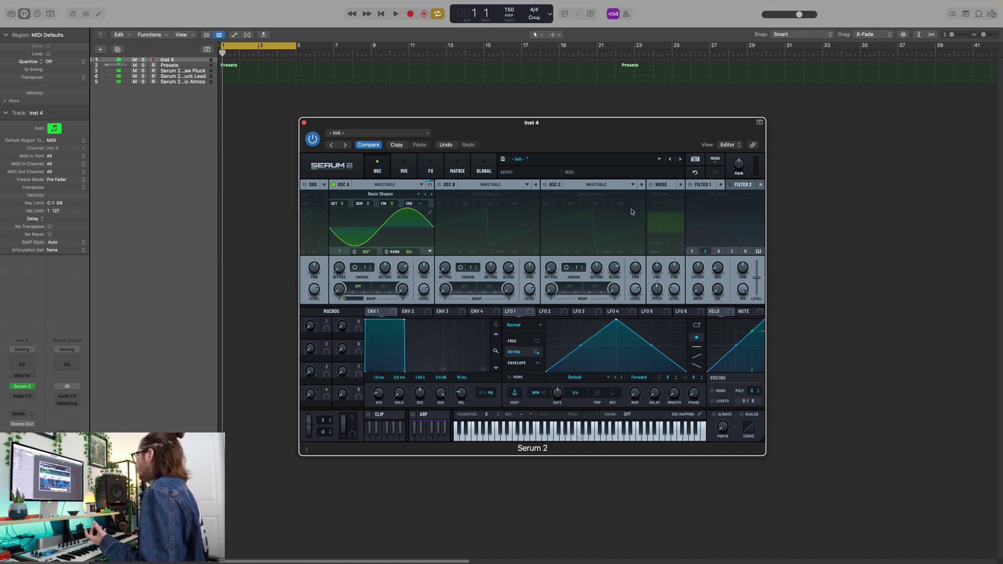
- Change oscillator A's first warp mode to Tube distortion
{"action": "left_click", "coordinate": [358, 286]}
{"action": "mouse_move", "coordinate": [364, 330]}
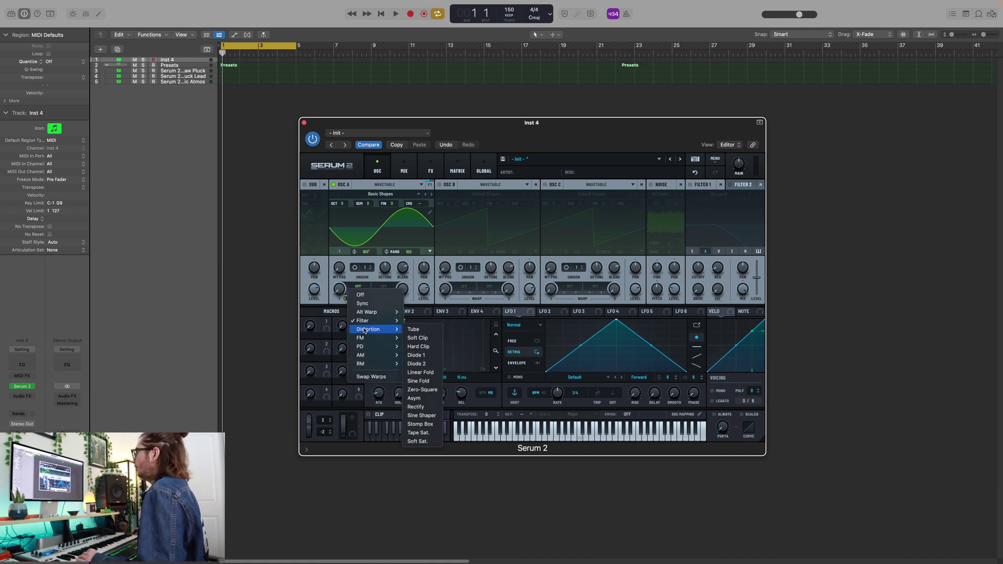
{"action": "left_click", "coordinate": [424, 332]}
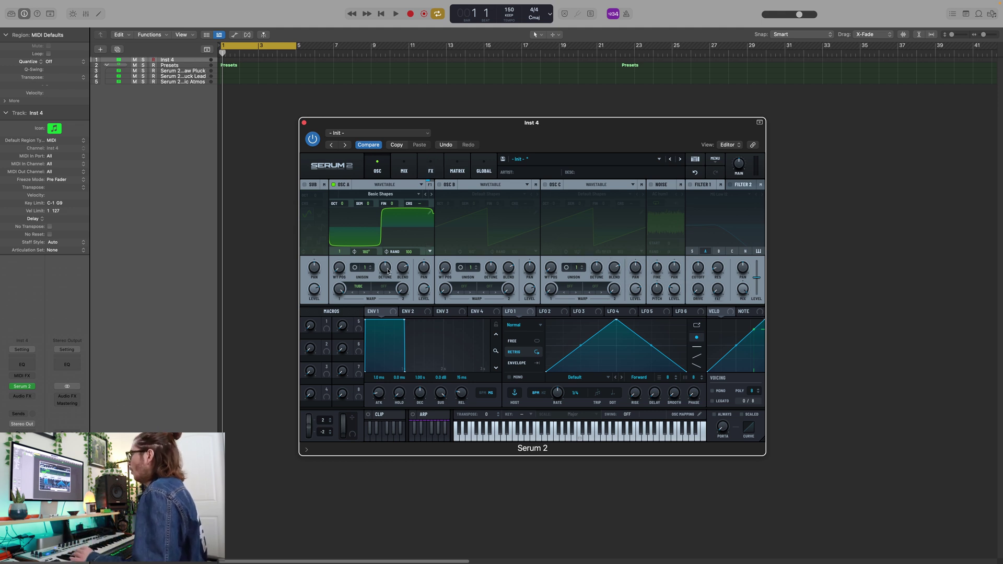
- Change oscillator A's first warp mode to Diode 2 distortion and turn up its warp amount
{"action": "left_click", "coordinate": [353, 287]}
{"action": "mouse_move", "coordinate": [372, 329]}
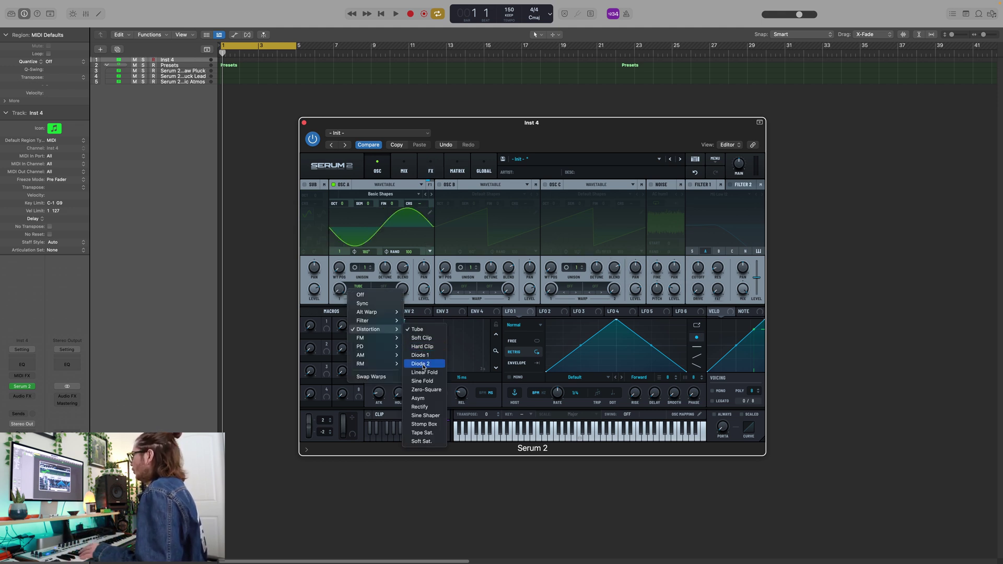
{"action": "left_click", "coordinate": [424, 368]}
{"action": "left_click_drag", "start_coordinate": [339, 289], "coordinate": [343, 255]}
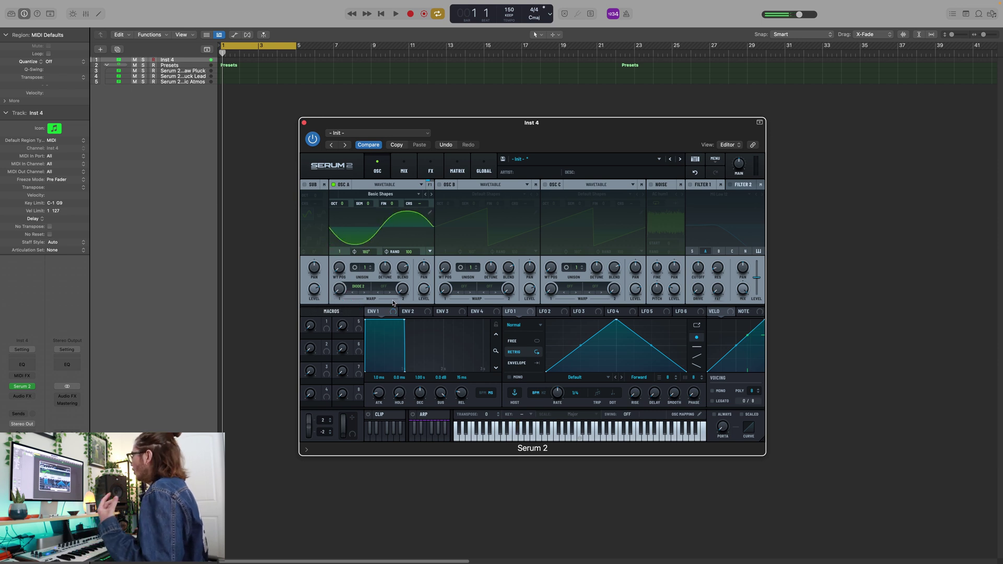
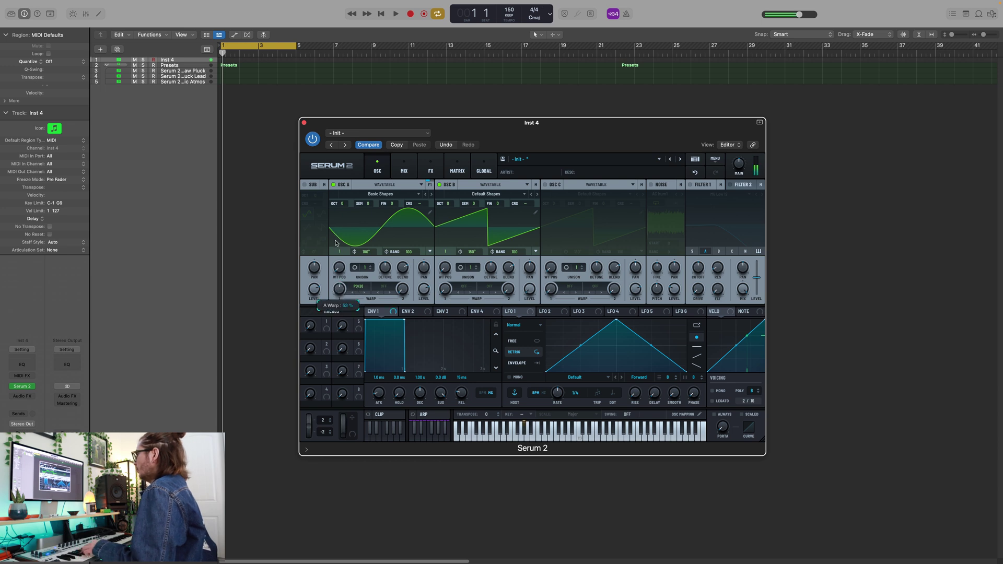
- Lower oscillator A's octave to -1, lower oscillator B's octave as well, and increase oscillator A's PD warp amount
{"action": "left_click_drag", "start_coordinate": [447, 203], "coordinate": [448, 211]}
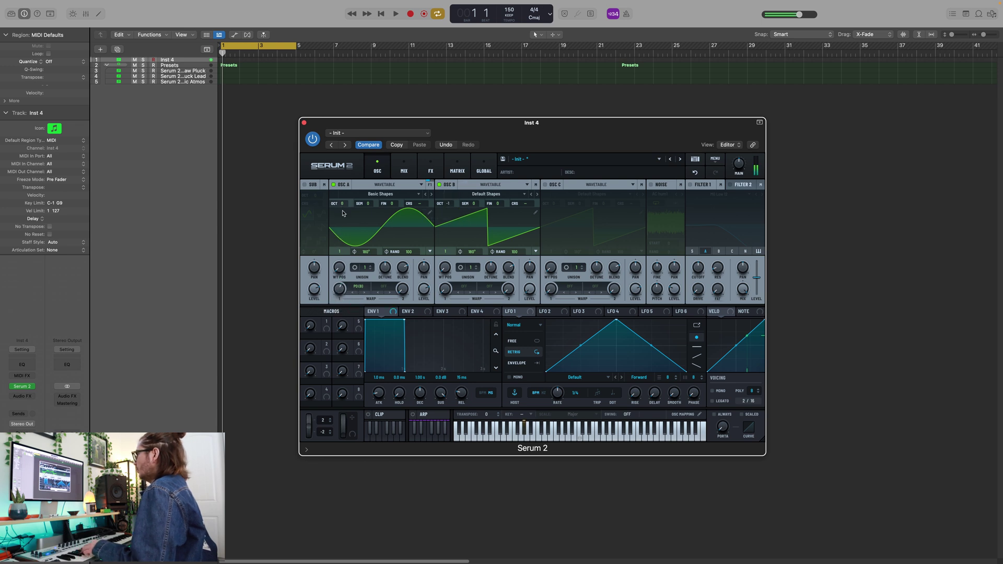
{"action": "left_click_drag", "start_coordinate": [343, 203], "coordinate": [342, 211]}
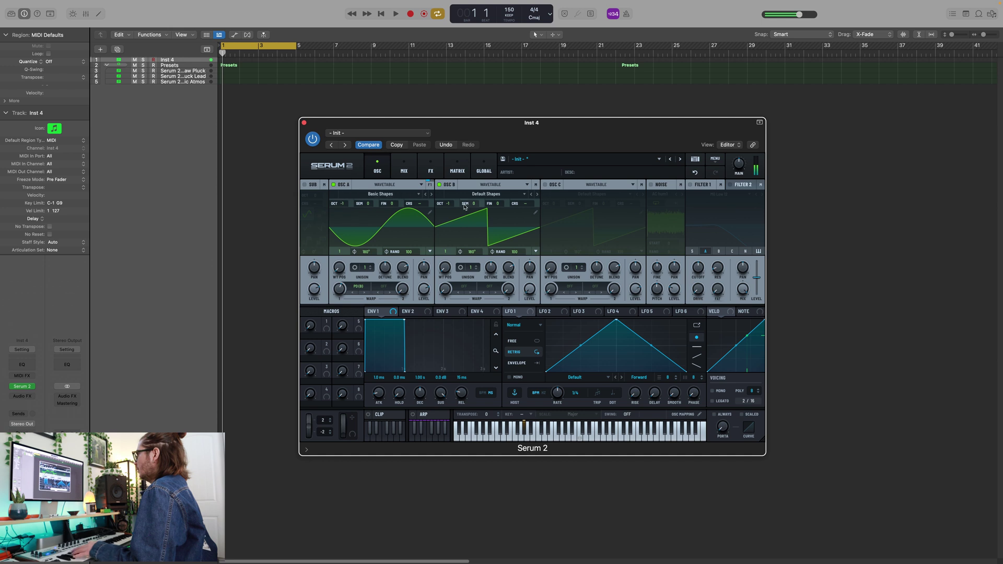
{"action": "left_click_drag", "start_coordinate": [448, 203], "coordinate": [446, 217]}
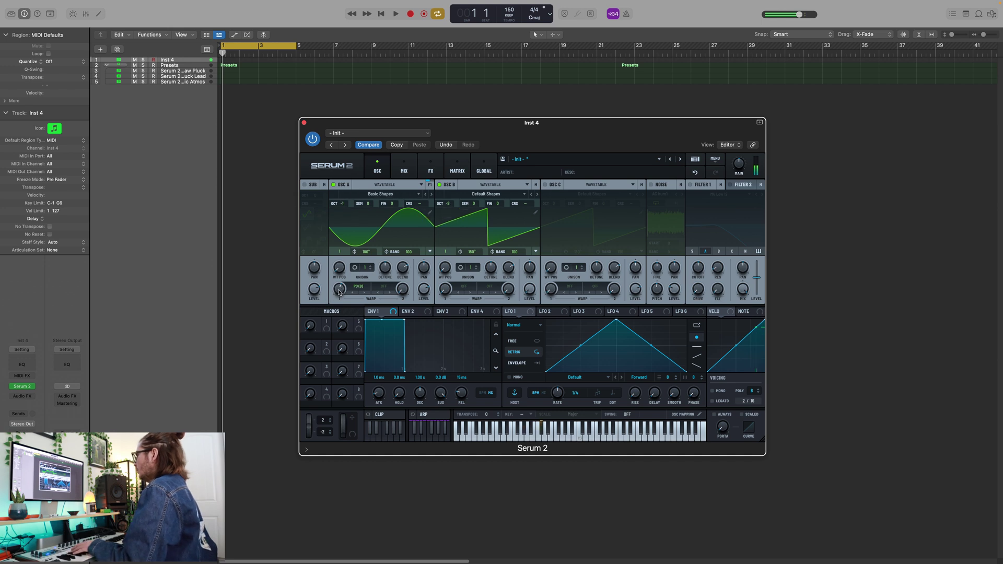
{"action": "left_click_drag", "start_coordinate": [340, 293], "coordinate": [343, 279]}
{"action": "left_click_drag", "start_coordinate": [447, 205], "coordinate": [447, 199]}
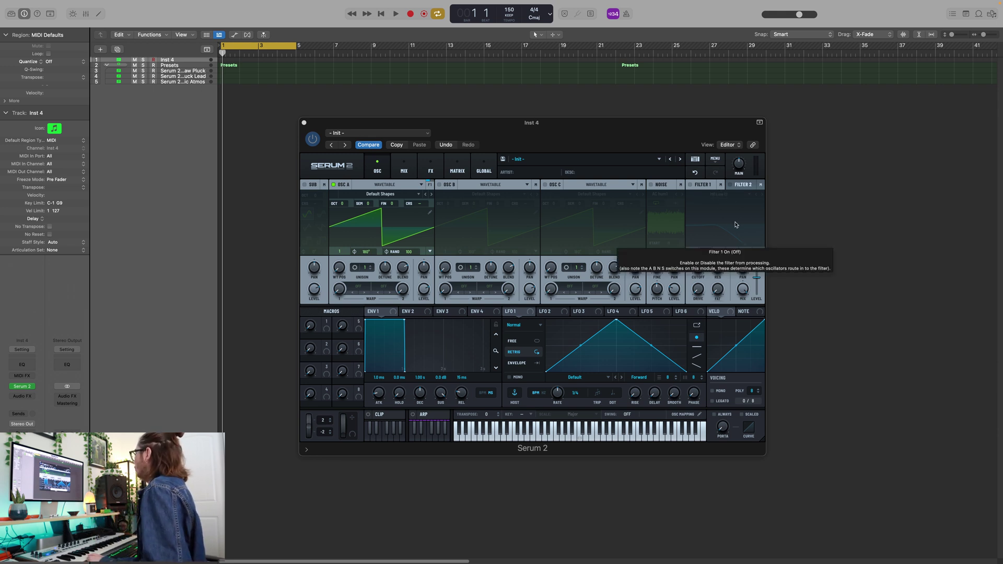
- Enable Filter 1, set its type to Wsp from the S2 filters, and adjust its cutoff
{"action": "left_click", "coordinate": [747, 190]}
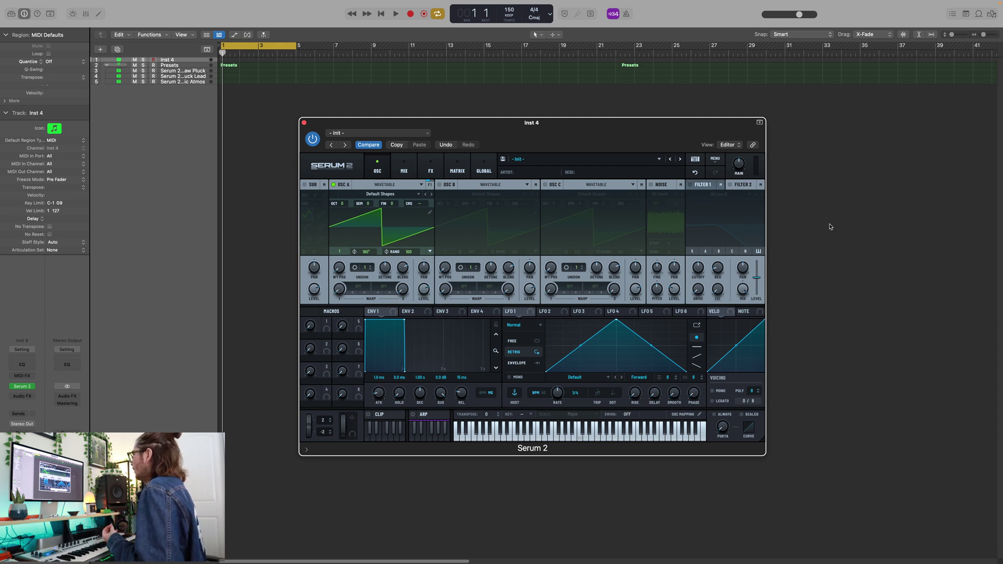
{"action": "left_click", "coordinate": [690, 184]}
{"action": "left_click", "coordinate": [721, 194]}
{"action": "mouse_move", "coordinate": [708, 205]}
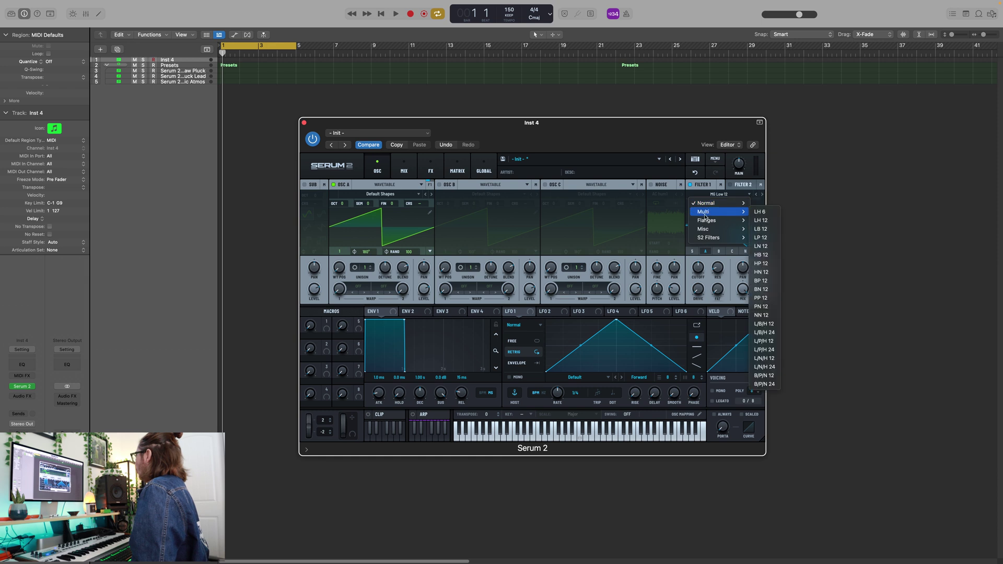
{"action": "mouse_move", "coordinate": [733, 231]}
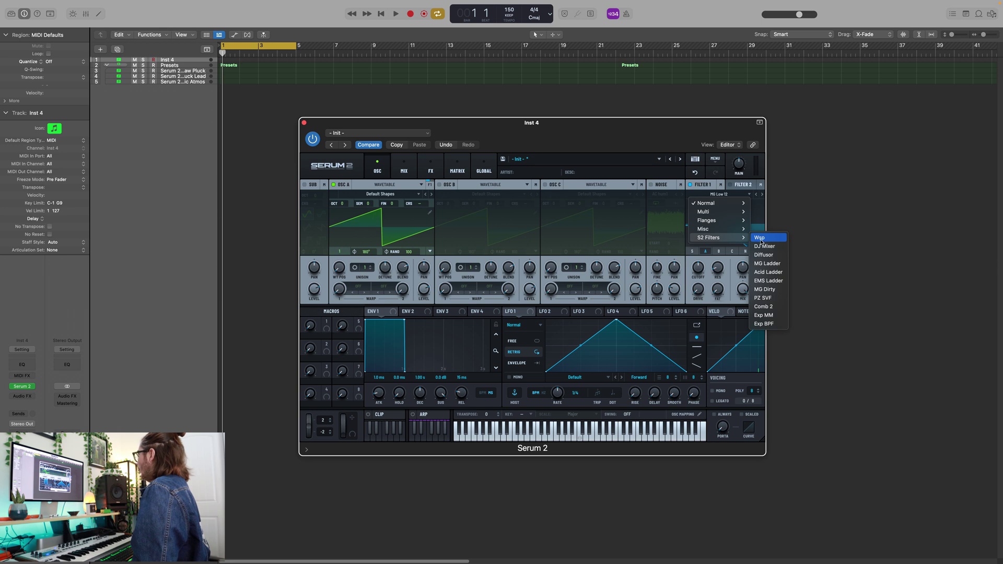
{"action": "left_click", "coordinate": [760, 240]}
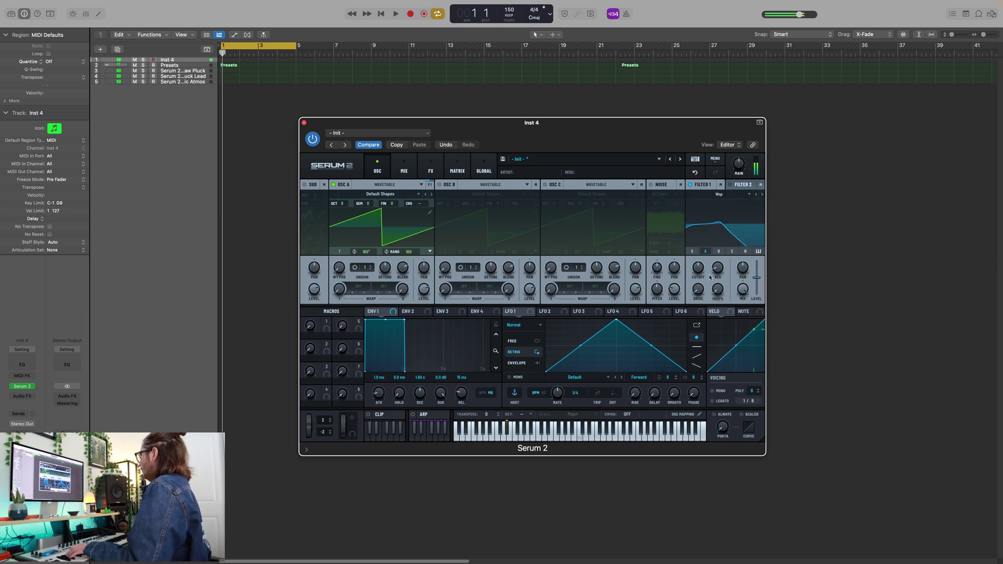
{"action": "mouse_move", "coordinate": [695, 241]}
{"action": "left_mouse_down"}
{"action": "mouse_move", "coordinate": [719, 261]}
{"action": "mouse_move", "coordinate": [698, 260]}
{"action": "left_mouse_up"}
- Change Filter 1's type to the next S2 filters, including Diffusor, and finally to PZ SVF
{"action": "left_click", "coordinate": [762, 193]}
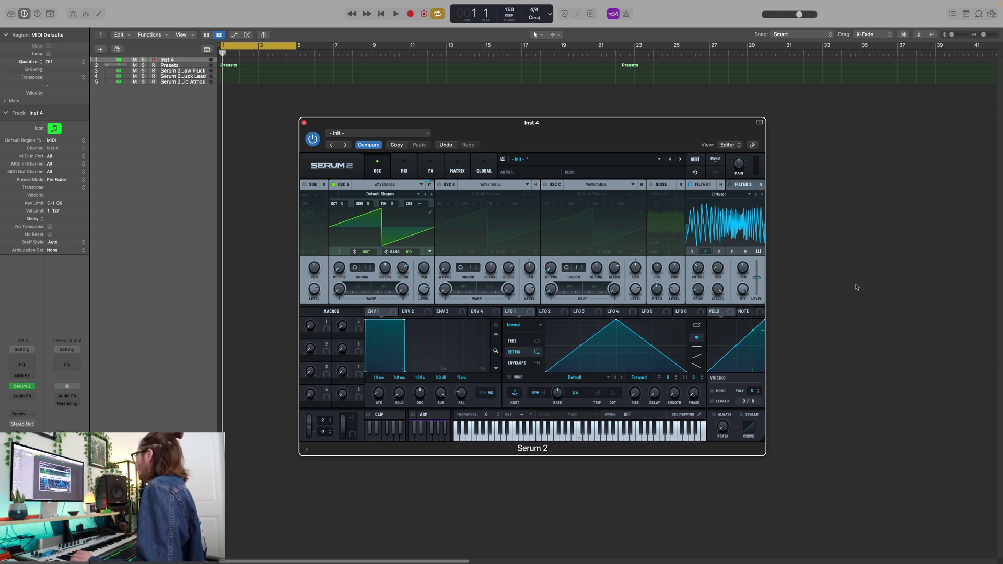
{"action": "left_click", "coordinate": [719, 194]}
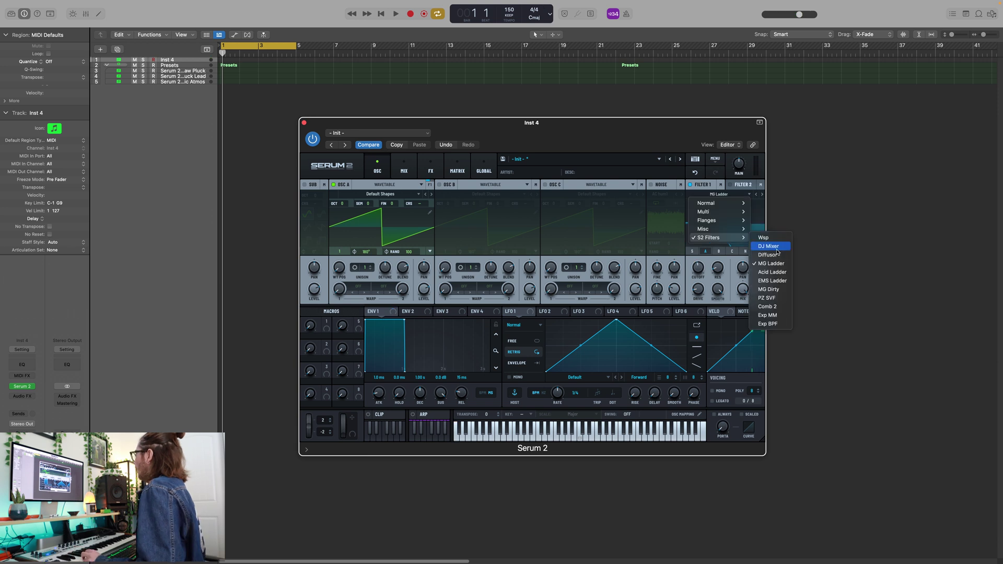
{"action": "left_click", "coordinate": [768, 298]}
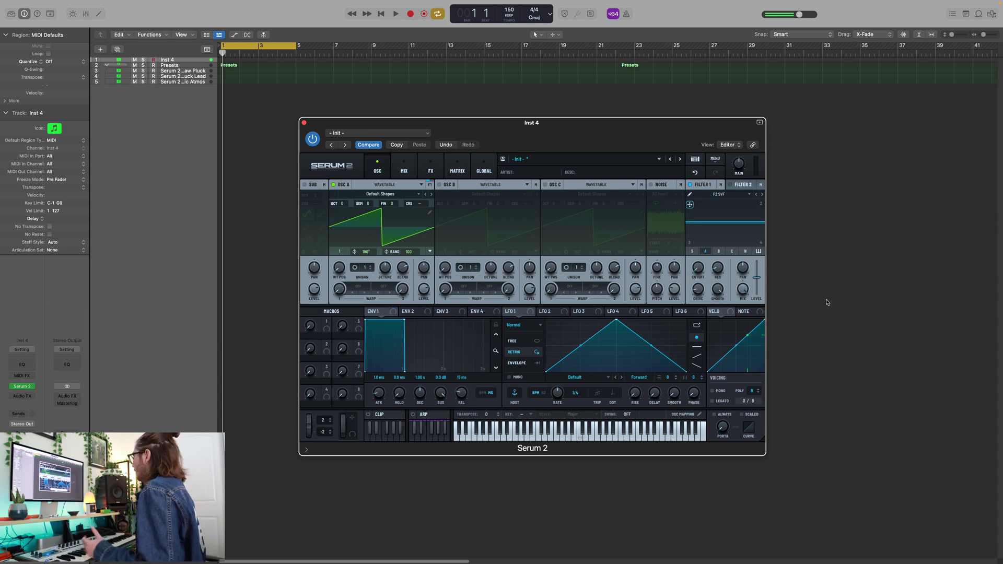
- Open Filter 1's PZ SVF curve editor and move its nodes up and down to shape peaks and notches
{"action": "left_click", "coordinate": [690, 196]}
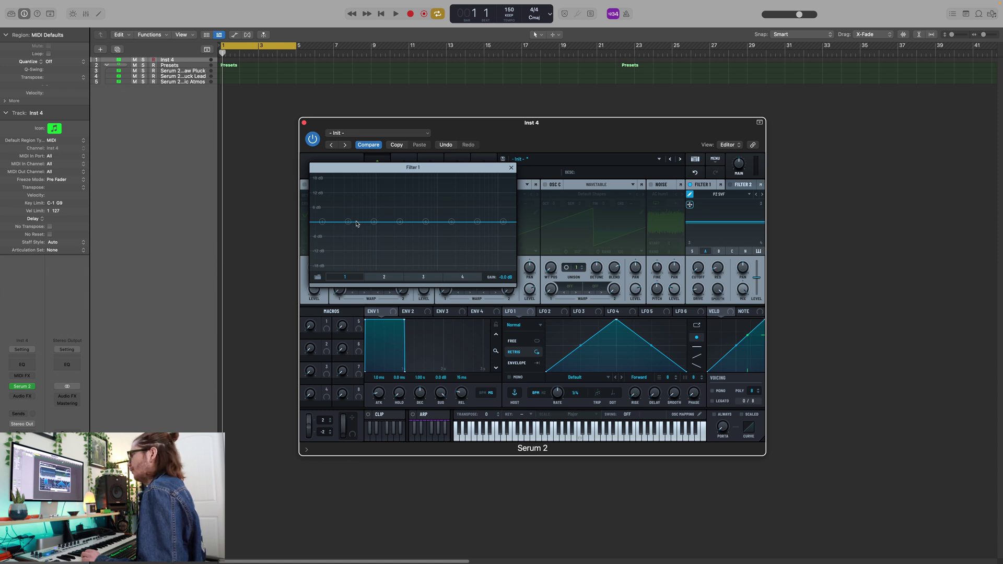
{"action": "mouse_move", "coordinate": [349, 223]}
{"action": "left_click_drag", "start_coordinate": [349, 223], "coordinate": [350, 249]}
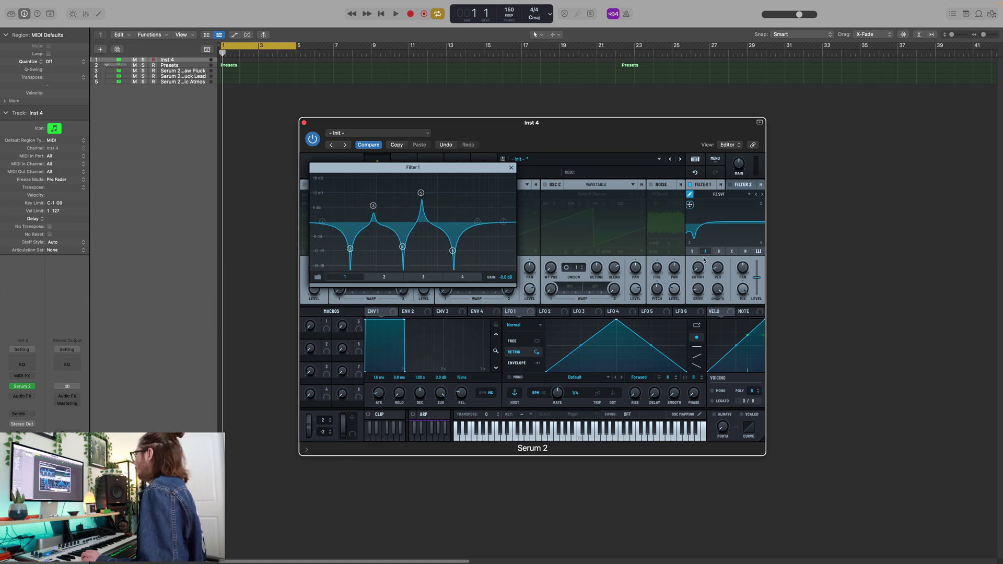
{"action": "mouse_move", "coordinate": [689, 285]}
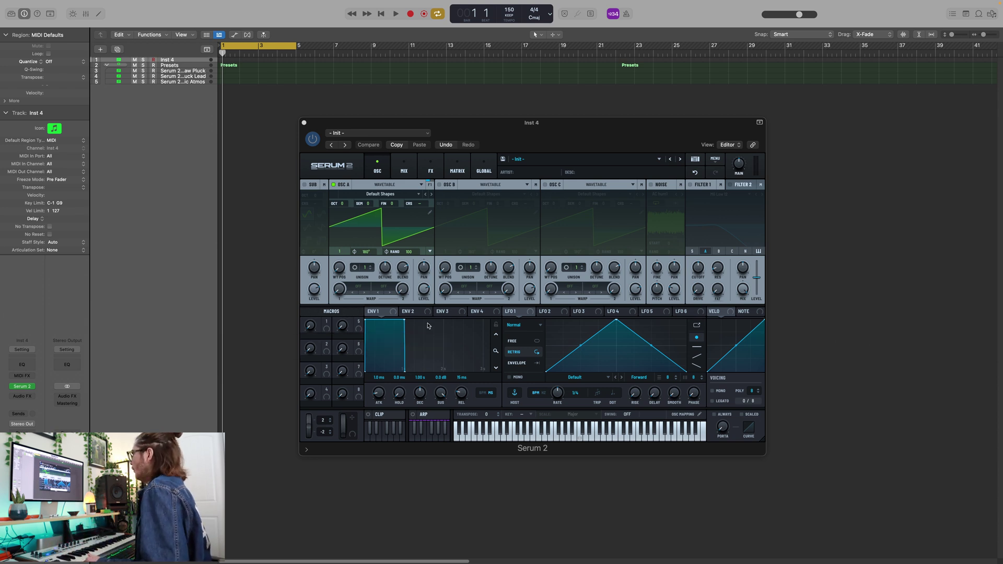
- Set LFO 1's type to Chaos: Lorenz, and enable Filter 1 with LFO 1 modulating its cutoff
{"action": "left_click", "coordinate": [581, 346]}
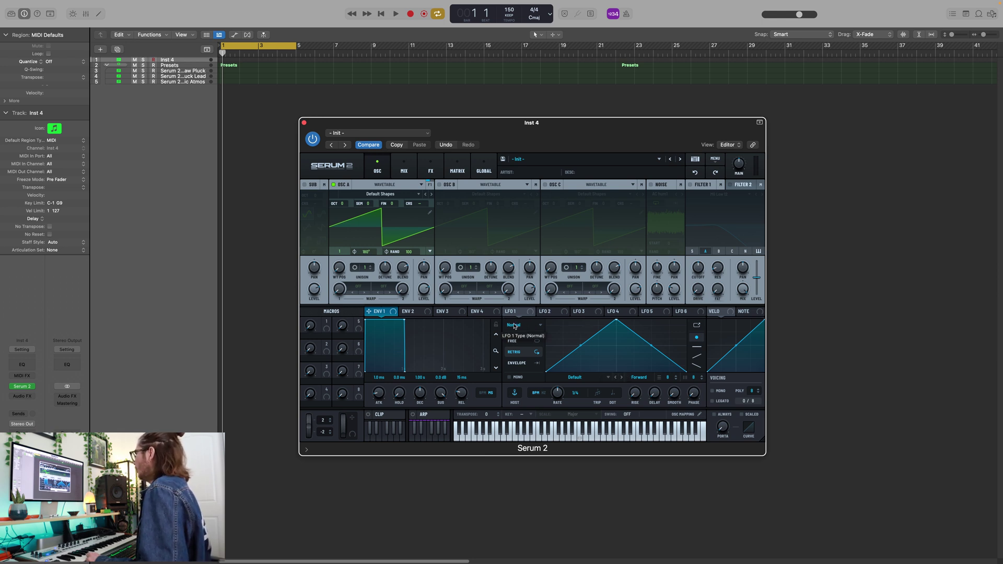
{"action": "left_click", "coordinate": [541, 325]}
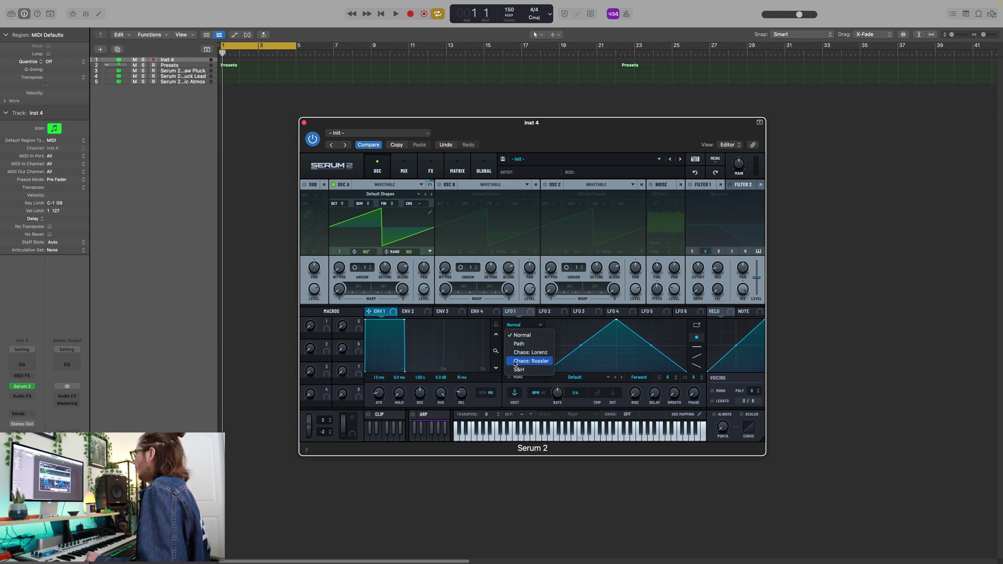
{"action": "left_click", "coordinate": [535, 358]}
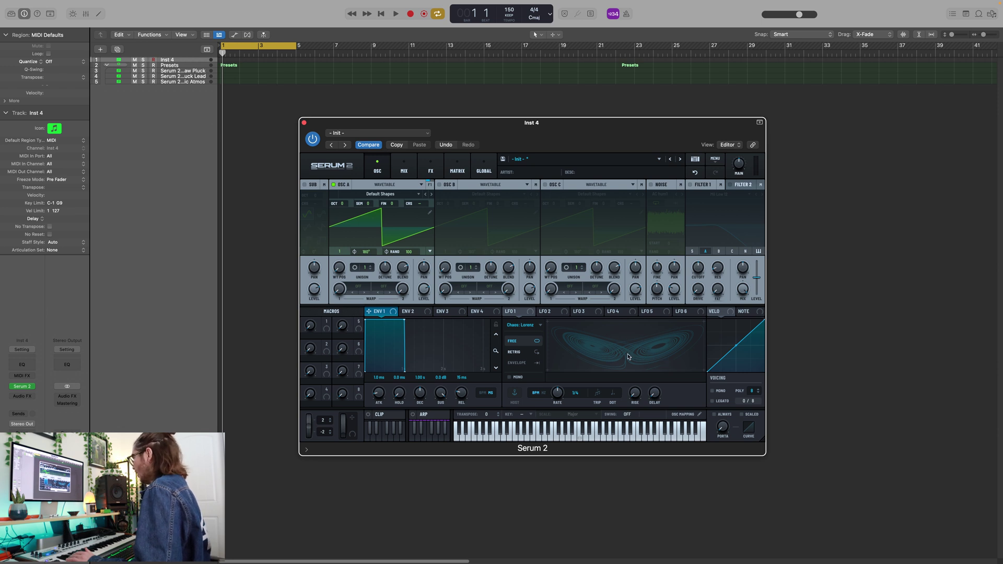
{"action": "left_click", "coordinate": [689, 185]}
{"action": "left_click_drag", "start_coordinate": [520, 314], "coordinate": [698, 267]}
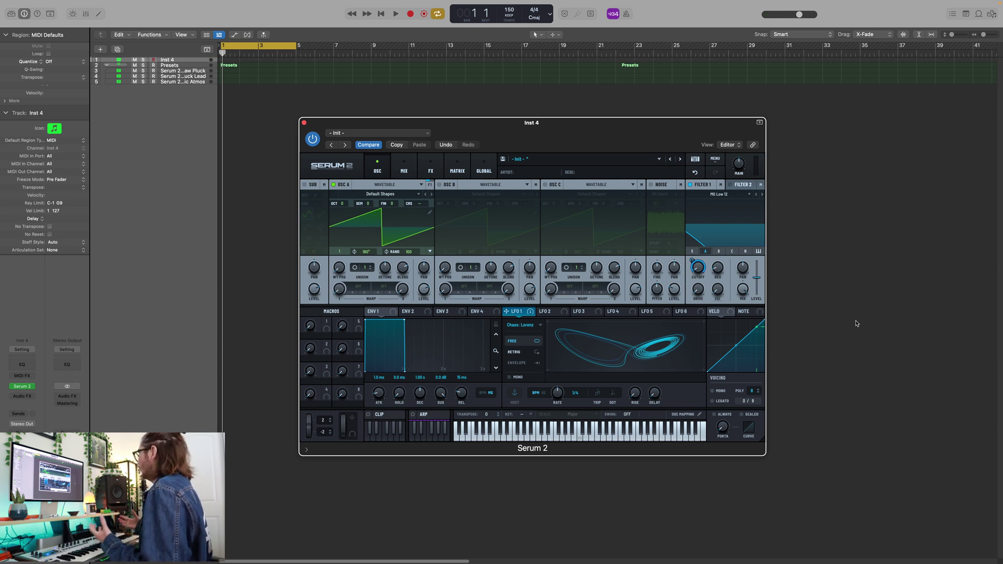
- Change LFO 1's type to Chaos: Rossler and, after auditioning it, to Path
{"action": "left_click", "coordinate": [522, 325]}
{"action": "left_click", "coordinate": [525, 361]}
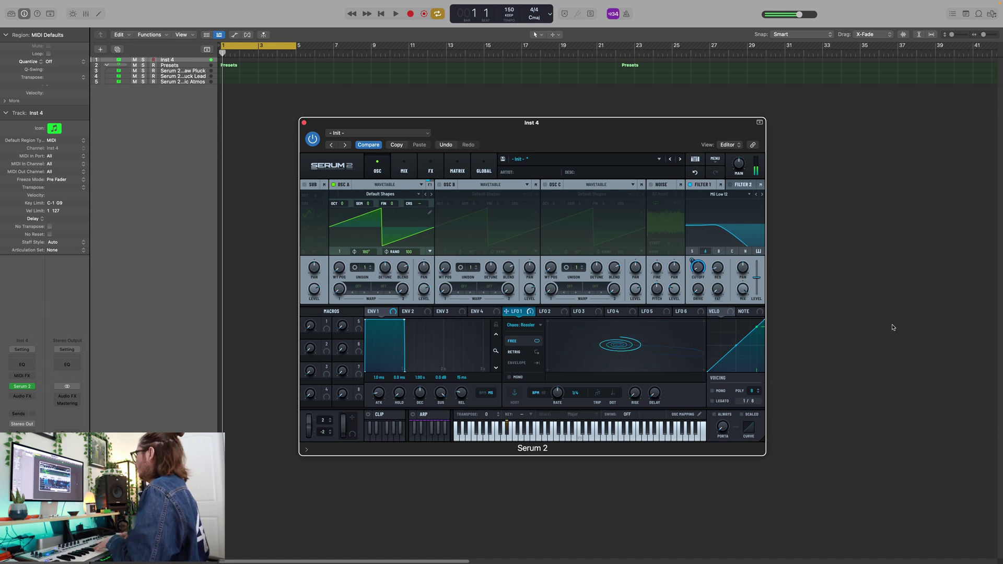
{"action": "left_click", "coordinate": [522, 325]}
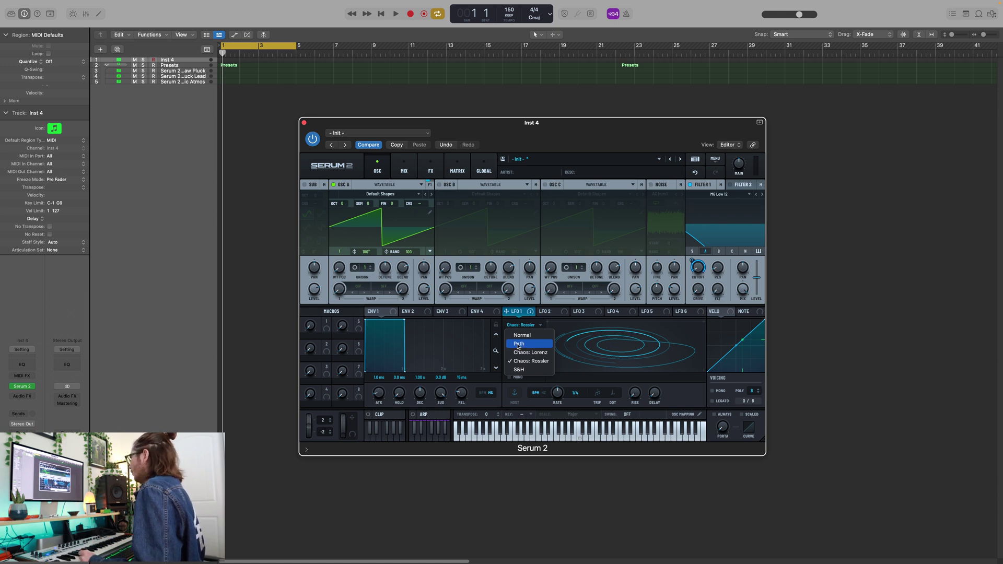
{"action": "left_click", "coordinate": [519, 344]}
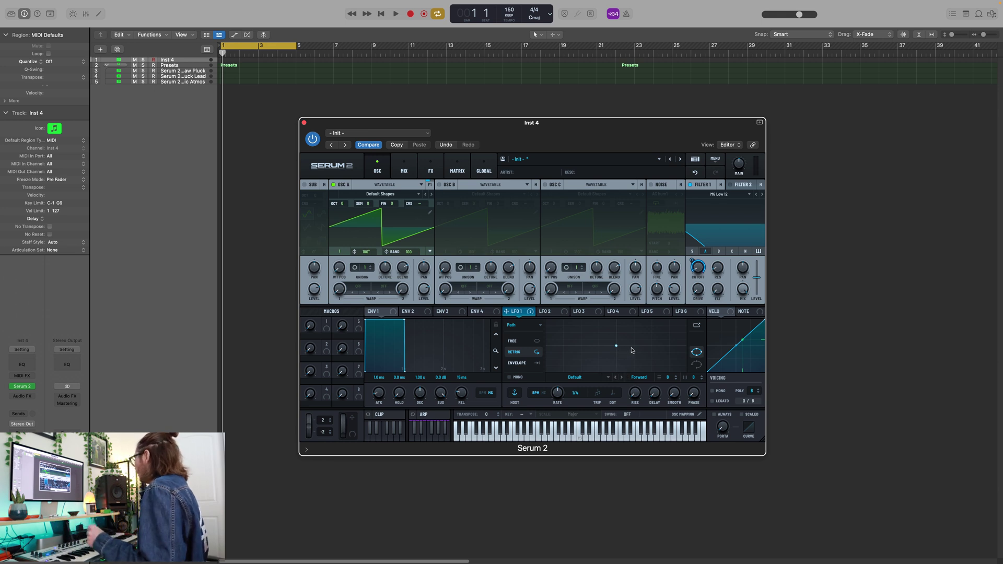
- Open LFO 1's enlarged editor and draw a closed four-point path shaped like a parallelogram around the centre
{"action": "left_click", "coordinate": [698, 327]}
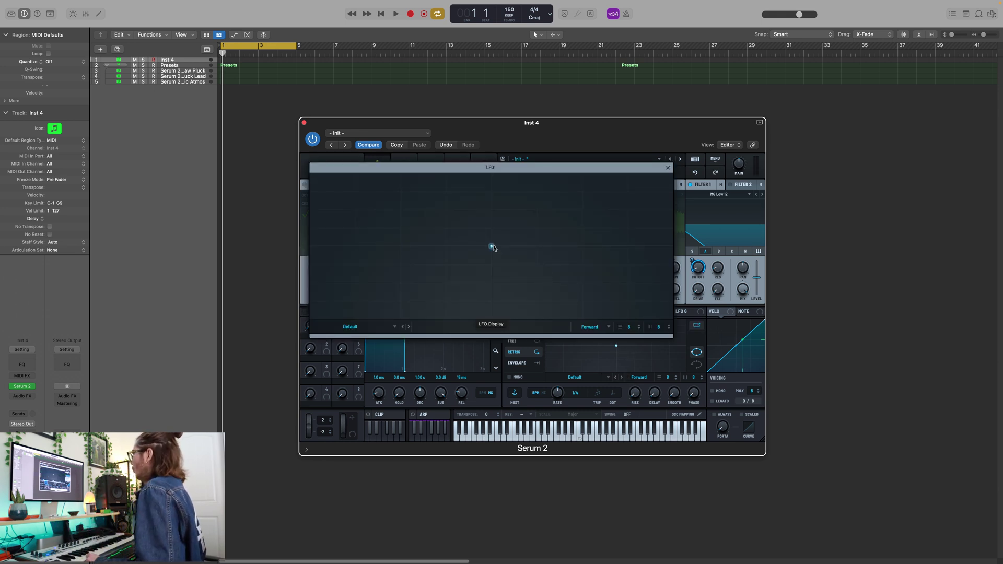
{"action": "left_click_drag", "start_coordinate": [491, 246], "coordinate": [583, 217]}
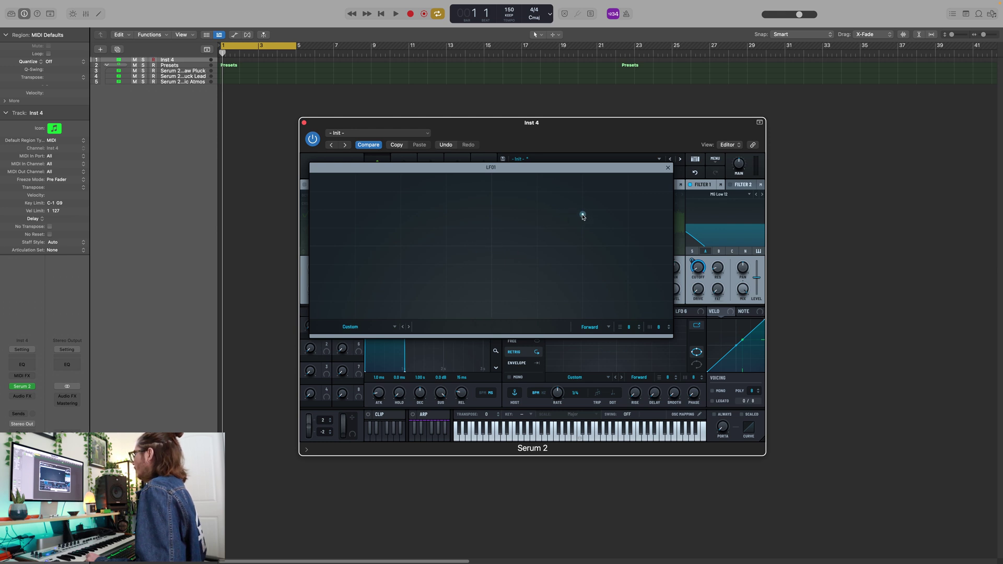
{"action": "double_click", "coordinate": [413, 279]}
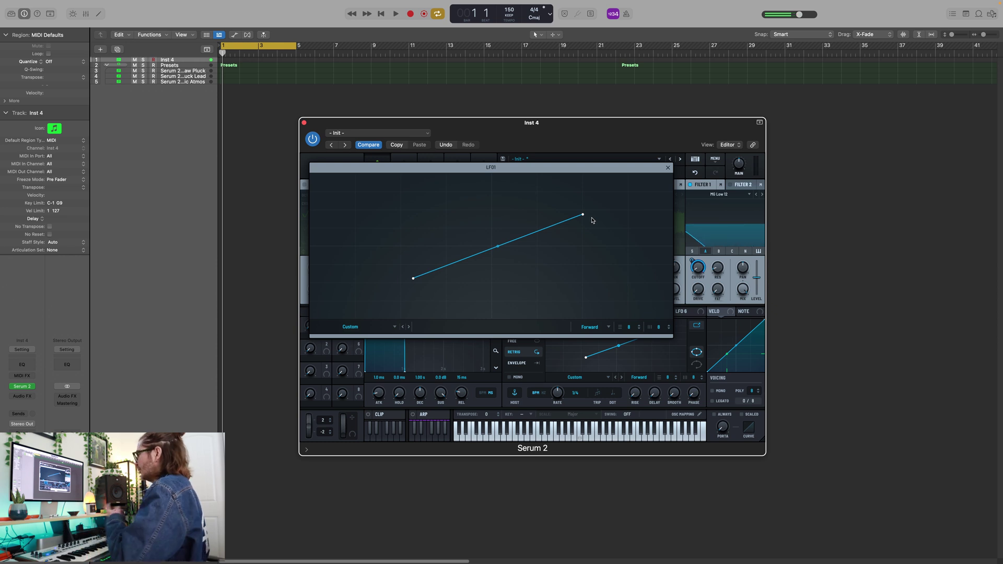
{"action": "double_click", "coordinate": [446, 210]}
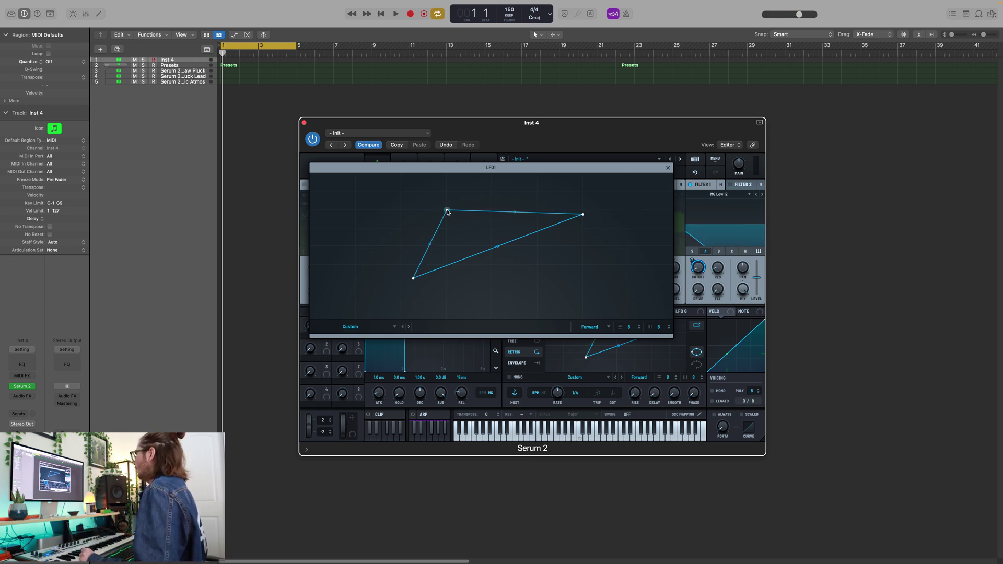
{"action": "double_click", "coordinate": [566, 281]}
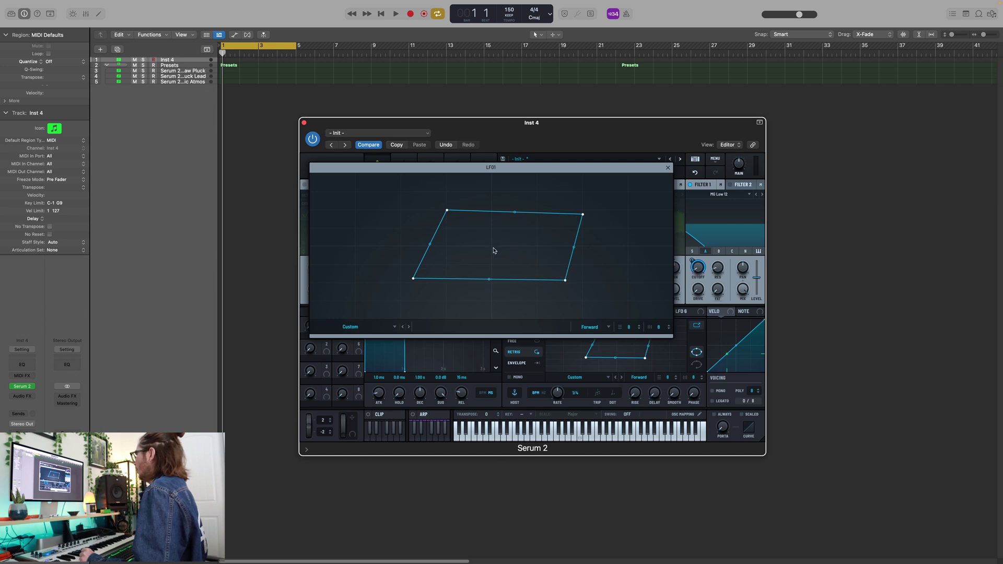
- Add six more points to LFO 1's path, one at the centre and the others near the outer edges
{"action": "double_click", "coordinate": [494, 249]}
{"action": "double_click", "coordinate": [648, 185]}
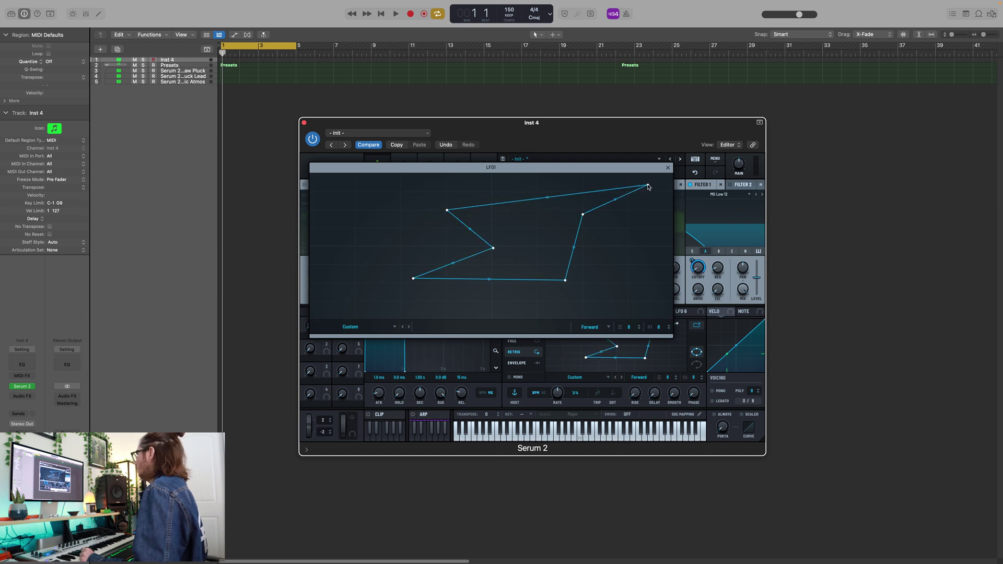
{"action": "double_click", "coordinate": [329, 192]}
{"action": "double_click", "coordinate": [343, 289]}
{"action": "double_click", "coordinate": [422, 311]}
{"action": "double_click", "coordinate": [590, 317]}
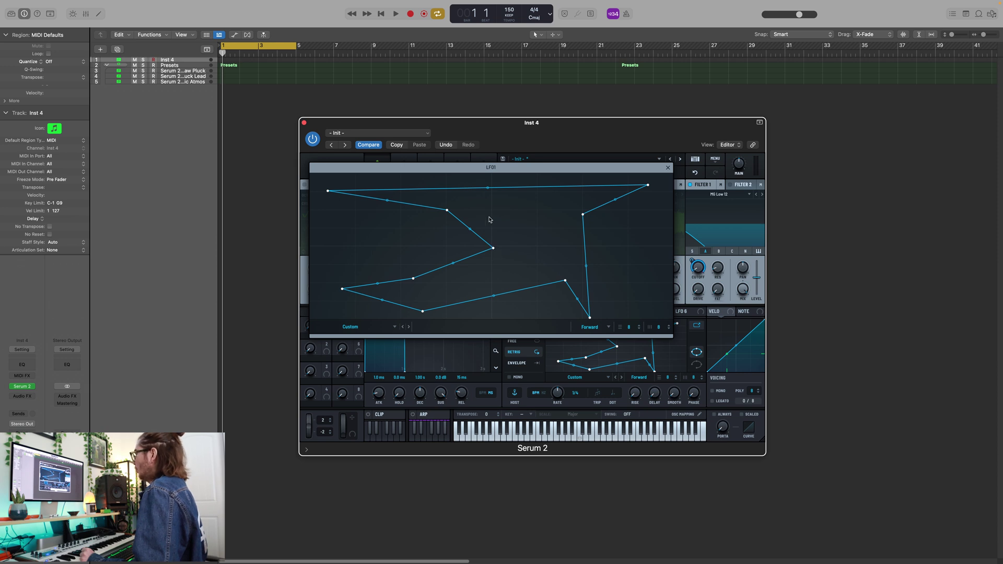
- Move LFO 1's path points so the lines cross, adding a point on the upper segment pulled toward the middle, and close the editor
{"action": "left_click_drag", "start_coordinate": [493, 248], "coordinate": [666, 247]}
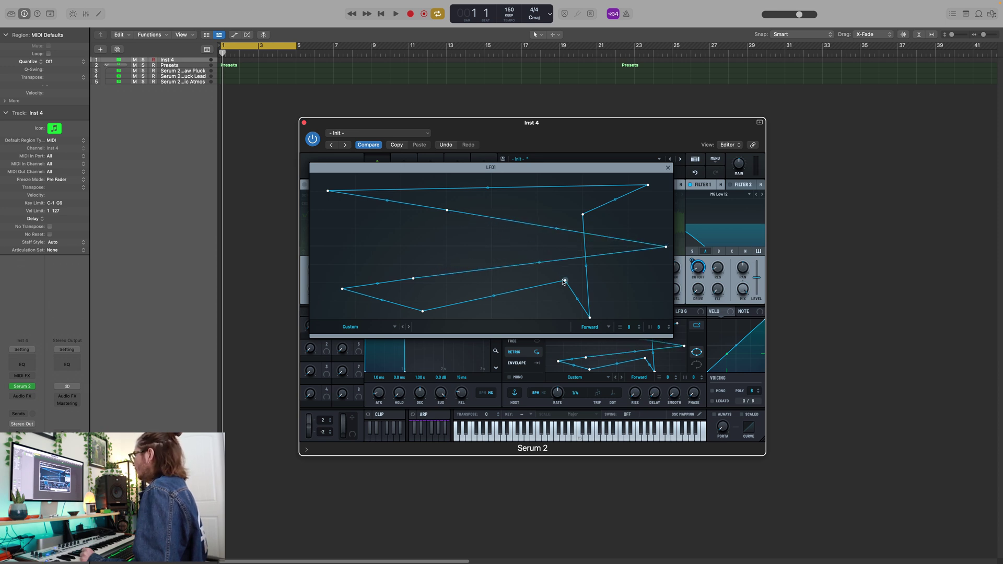
{"action": "left_click_drag", "start_coordinate": [565, 281], "coordinate": [395, 226]}
{"action": "double_click", "coordinate": [508, 187]}
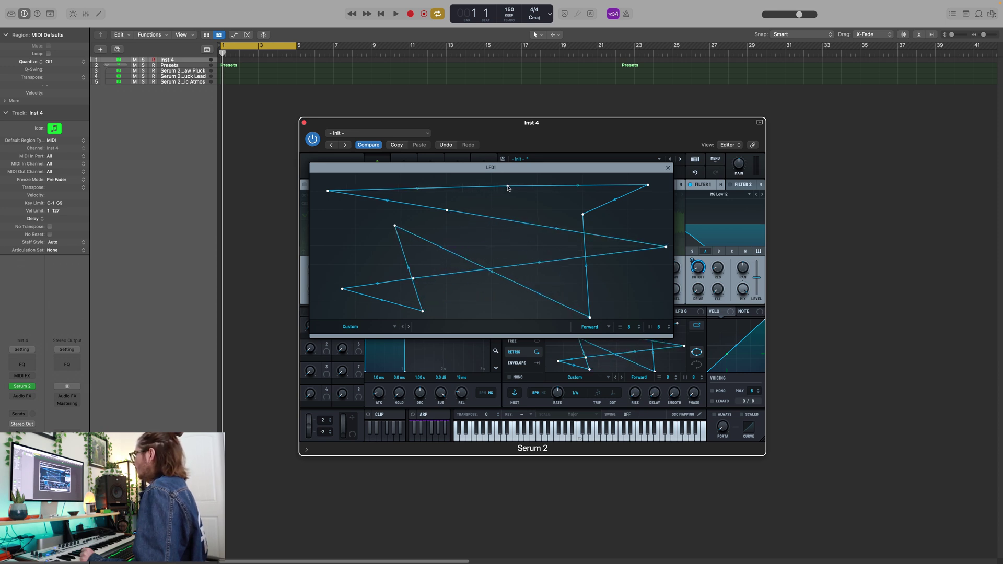
{"action": "left_click_drag", "start_coordinate": [508, 187], "coordinate": [519, 262]}
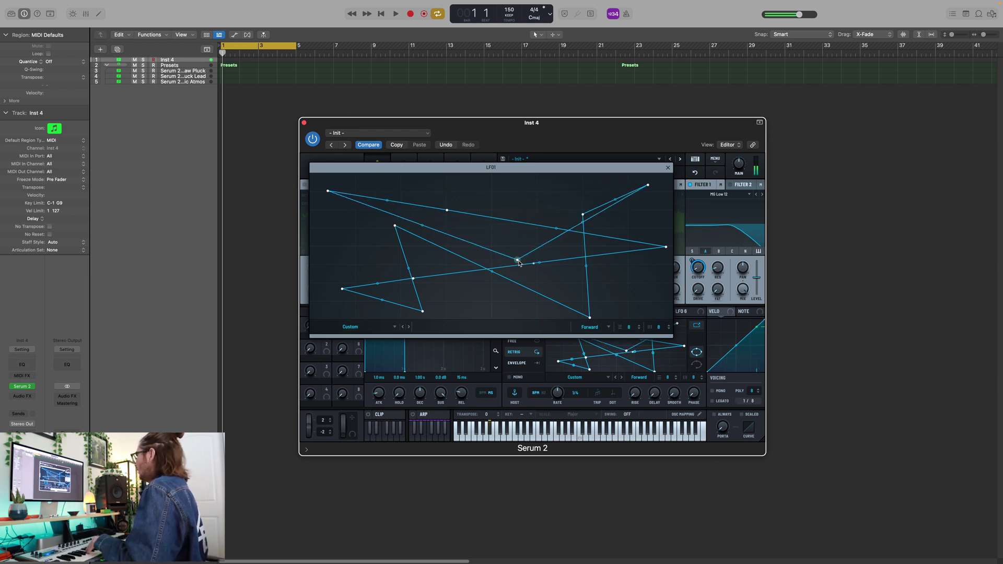
{"action": "left_click", "coordinate": [668, 168]}
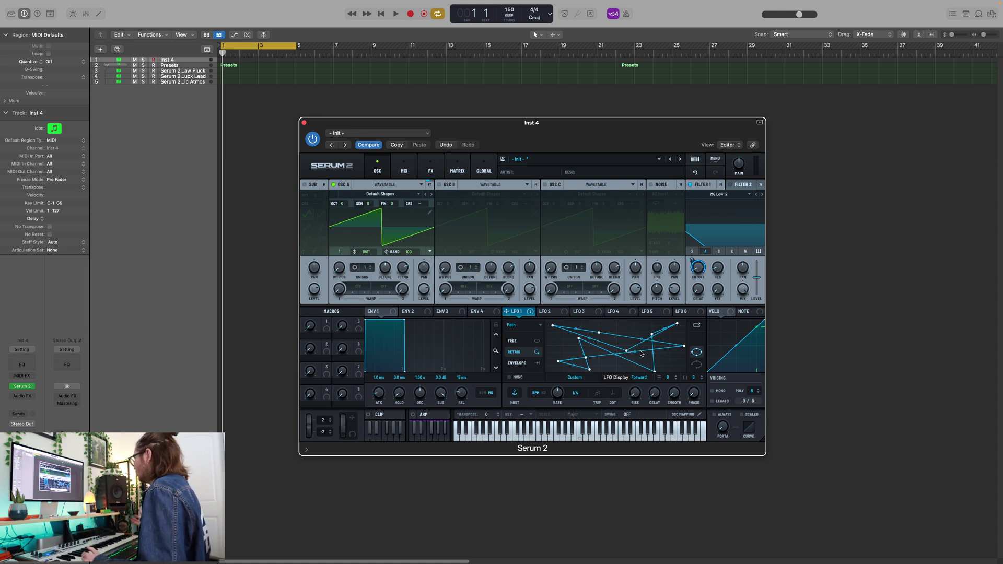
- Show the arpeggiator and the clip sequencer, and load the factory Duda Chords clip bank
{"action": "left_click", "coordinate": [426, 414]}
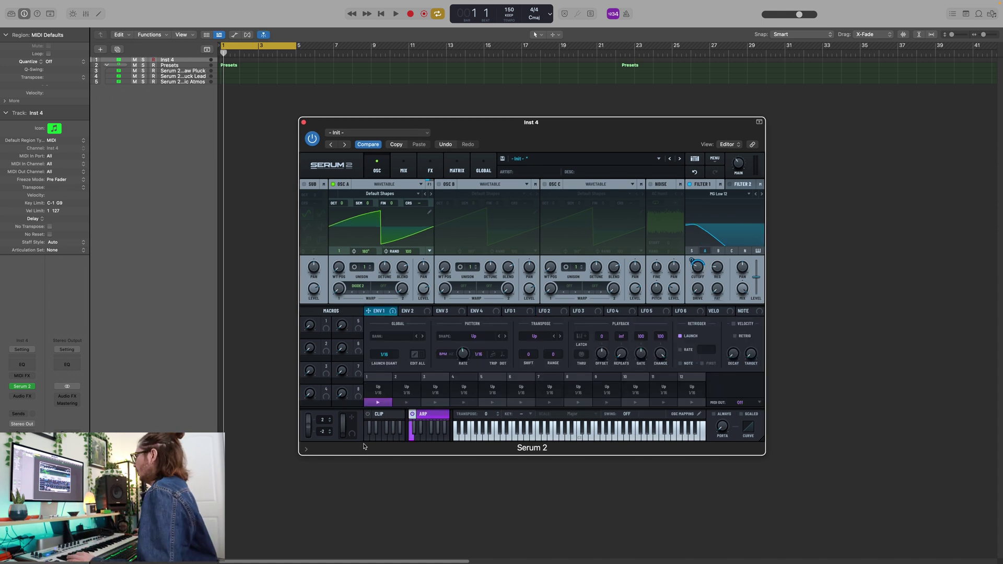
{"action": "left_click", "coordinate": [389, 414]}
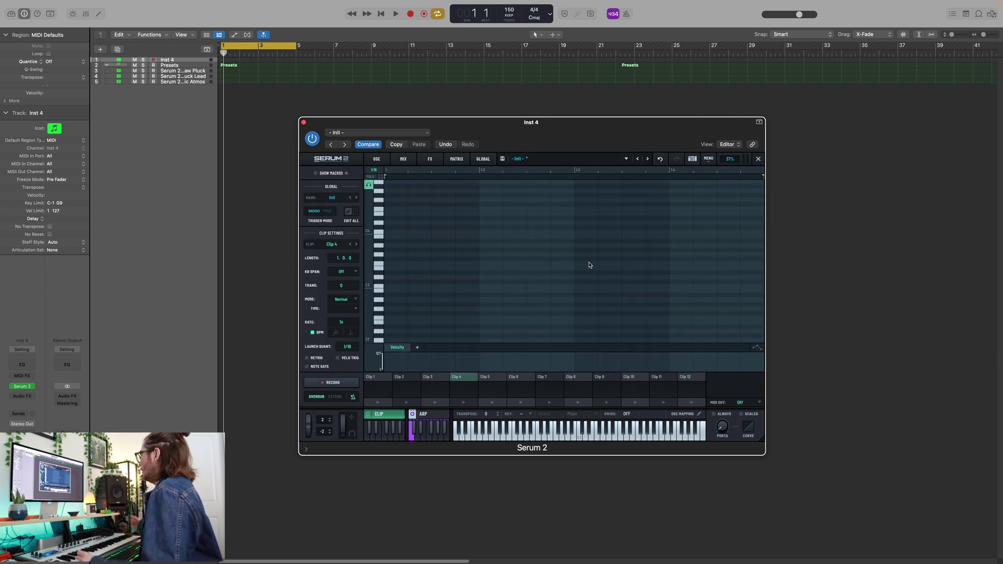
{"action": "left_click", "coordinate": [331, 199]}
{"action": "mouse_move", "coordinate": [337, 207]}
{"action": "mouse_move", "coordinate": [418, 207]}
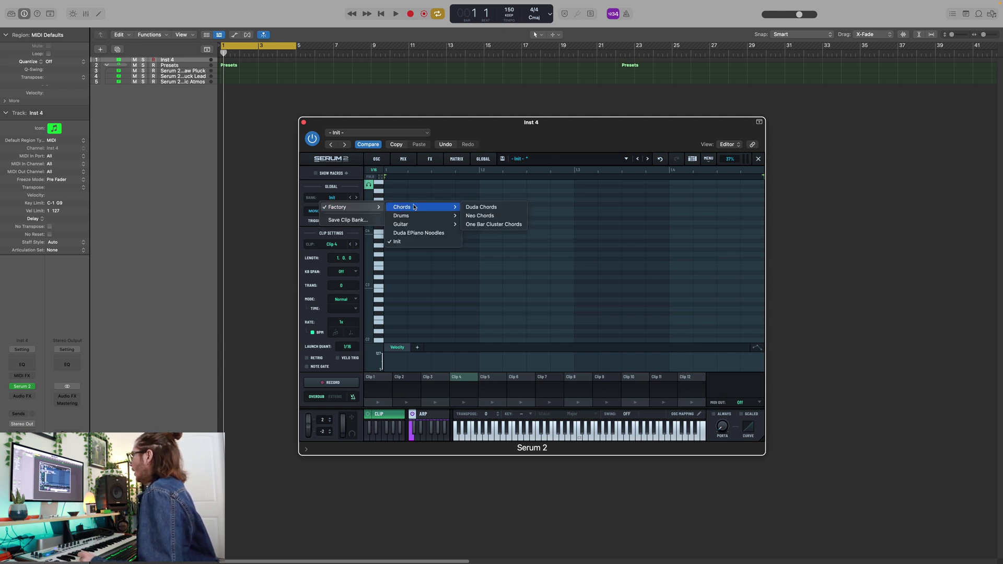
{"action": "left_click", "coordinate": [479, 207]}
- Play and stop the Duda Classics clip, and view the notes of the Introspection clip in the same bank
{"action": "left_click", "coordinate": [377, 403]}
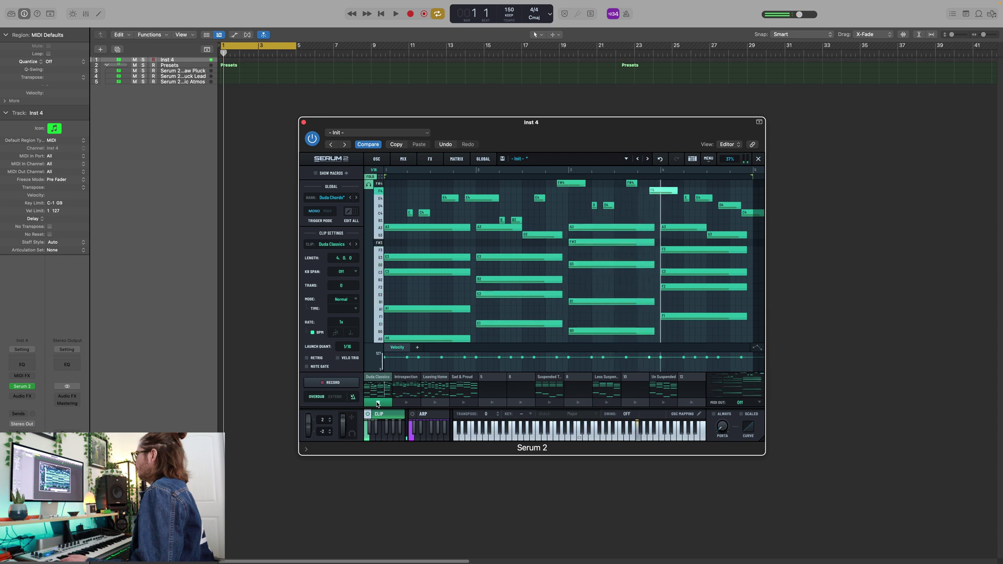
{"action": "left_click", "coordinate": [377, 403]}
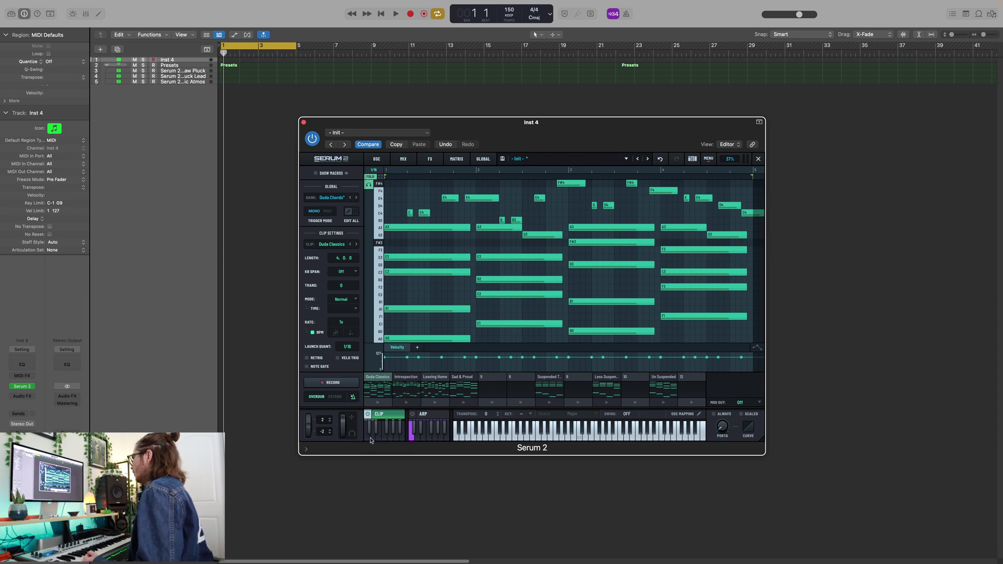
{"action": "left_click", "coordinate": [399, 393]}
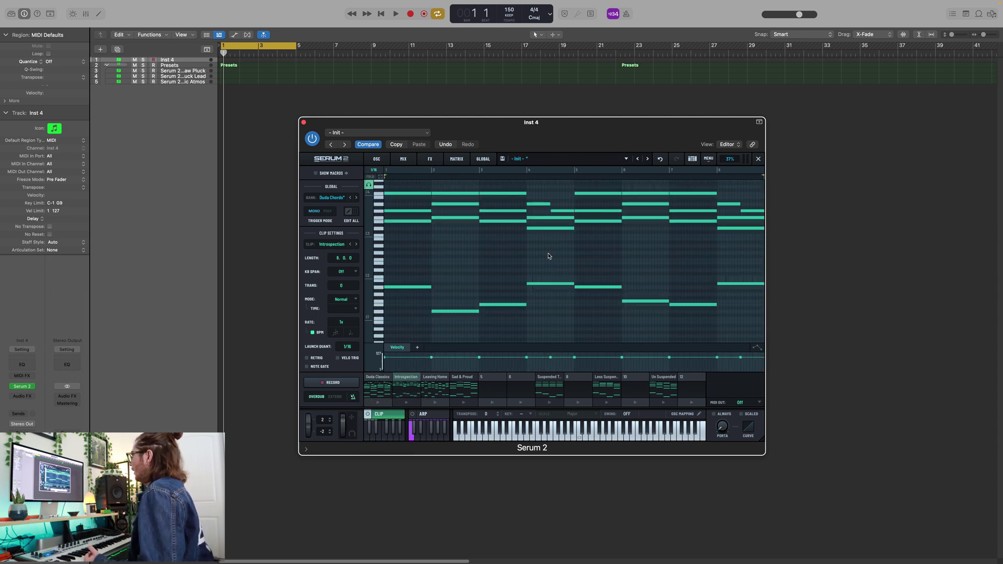
{"action": "left_click", "coordinate": [438, 397]}
{"action": "left_click", "coordinate": [464, 390]}
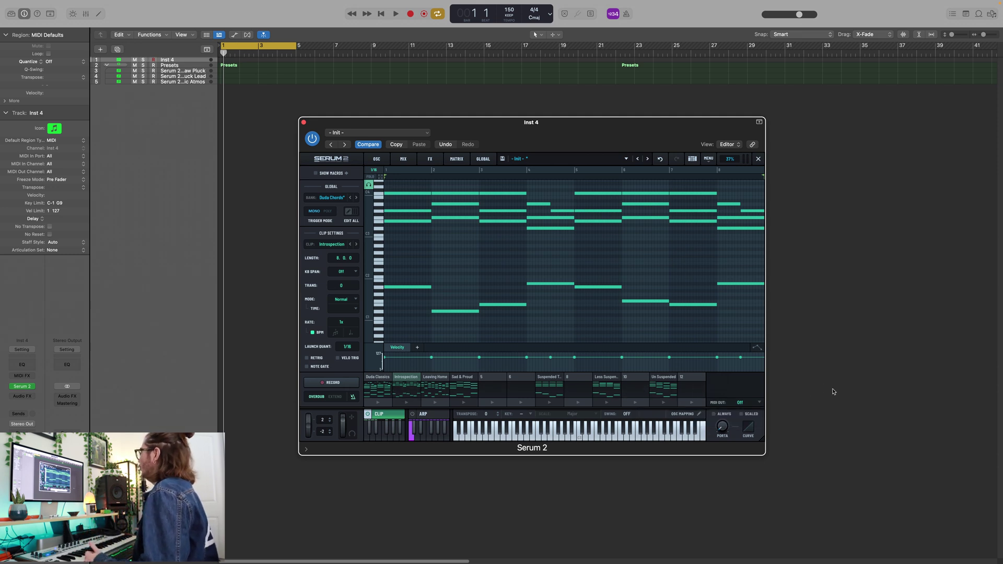
- Turn off the clip sequencer, switch on the arpeggiator, and look through its list of pattern shapes
{"action": "left_click", "coordinate": [384, 413]}
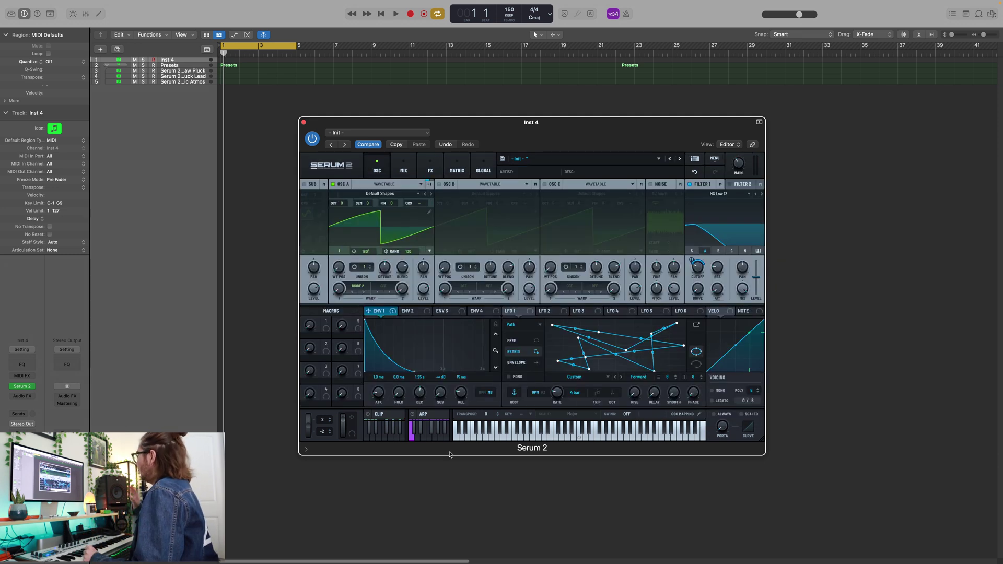
{"action": "left_click", "coordinate": [423, 414]}
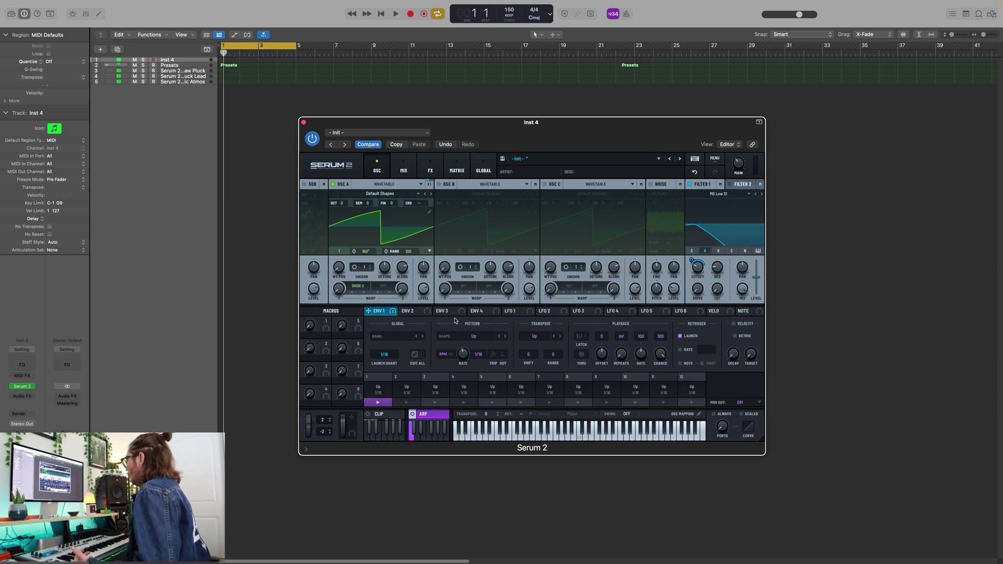
{"action": "left_click", "coordinate": [476, 337]}
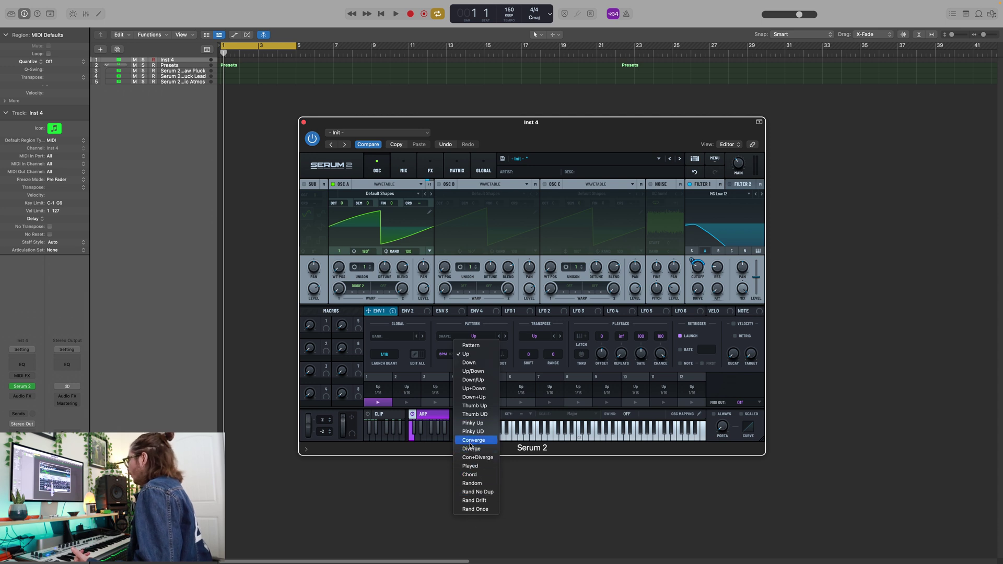
{"action": "left_click", "coordinate": [445, 317]}
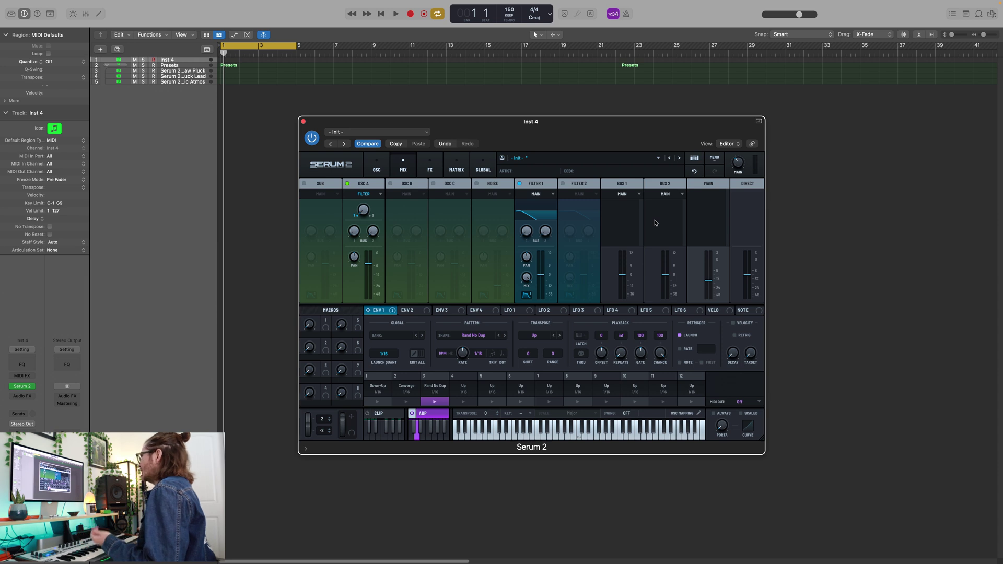
- Undo the last arpeggiator shape change, and show the effects racks of Bus 1 and Bus 2
{"action": "key", "text": "super+z"}
{"action": "left_click", "coordinate": [836, 210]}
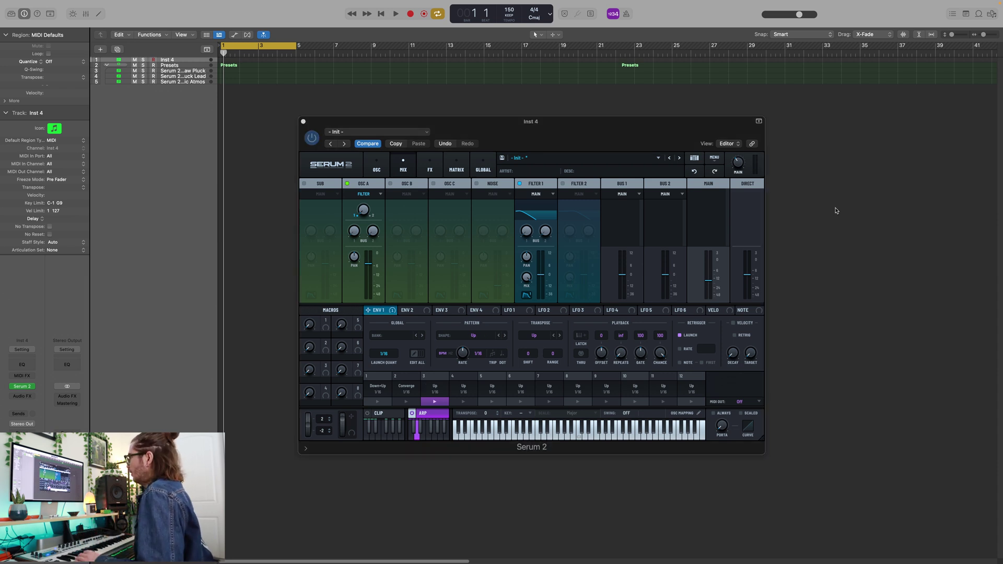
{"action": "left_click", "coordinate": [430, 168]}
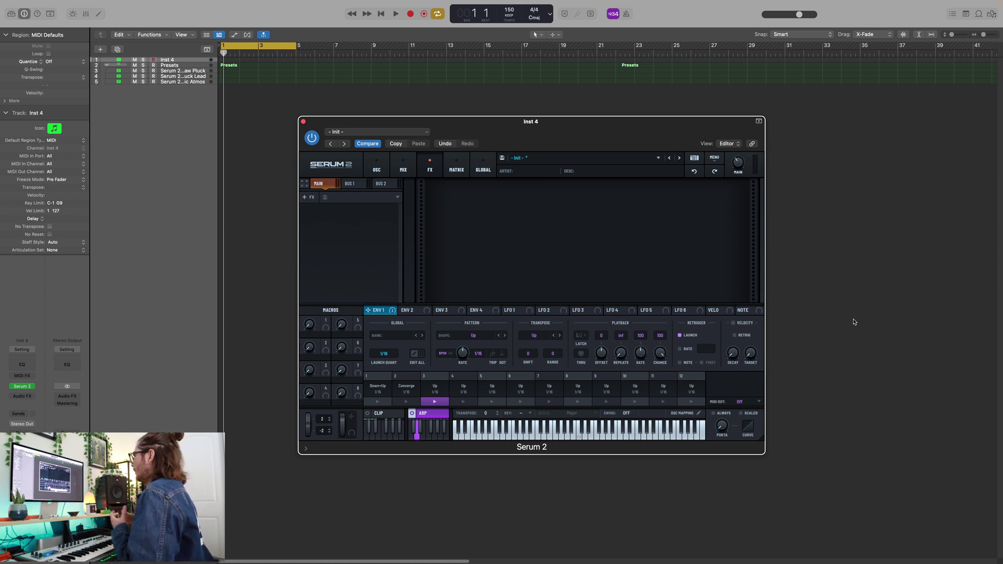
{"action": "left_click", "coordinate": [352, 184]}
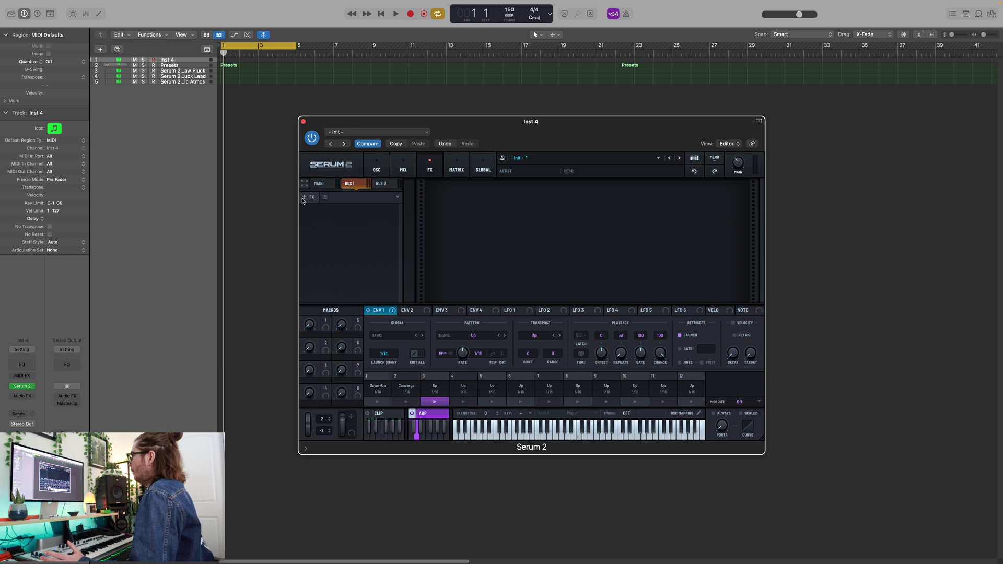
{"action": "left_click", "coordinate": [389, 183]}
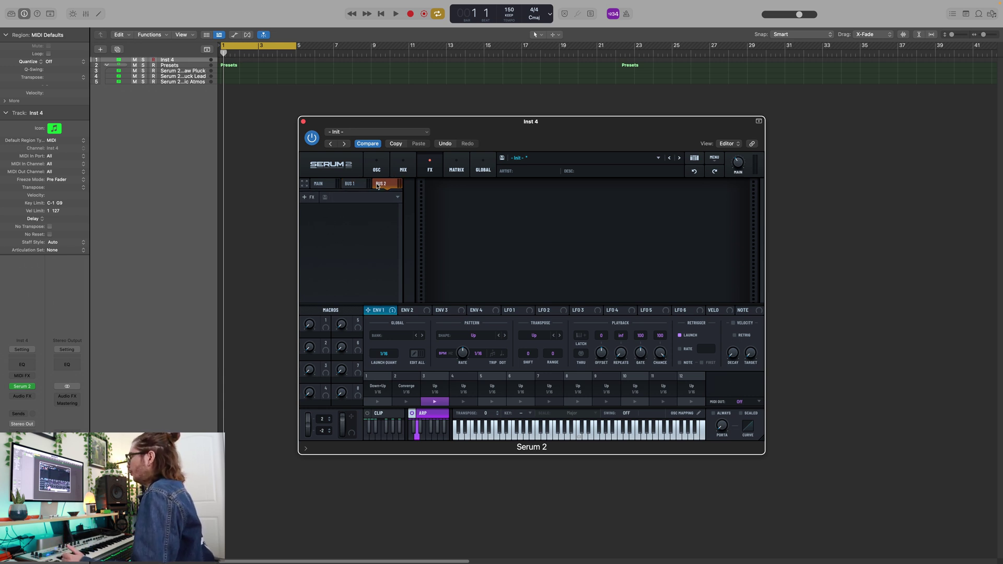
- Add a Compressor and a Flanger to the Bus 1 effects rack
{"action": "left_click", "coordinate": [358, 185]}
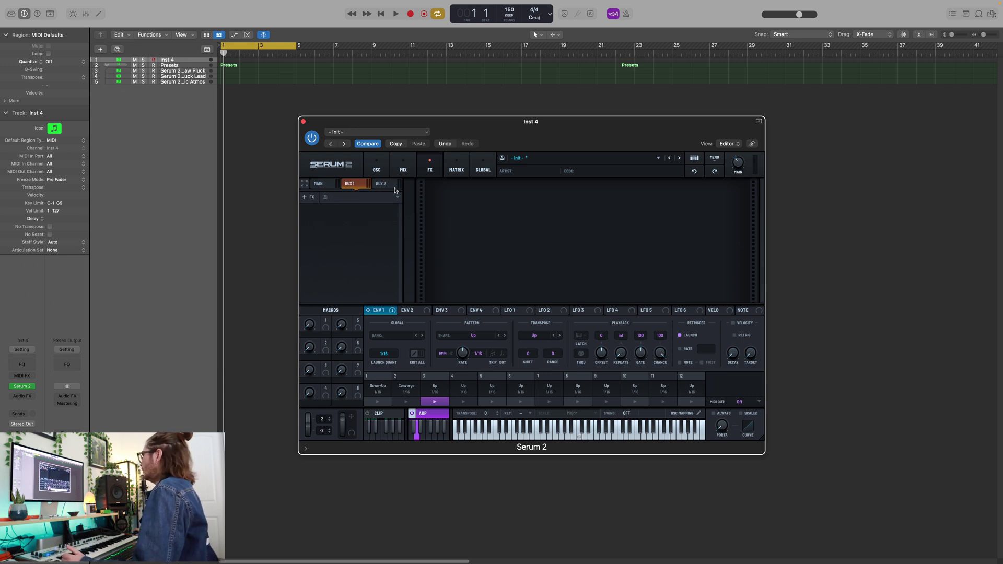
{"action": "left_click", "coordinate": [312, 198]}
{"action": "left_click", "coordinate": [316, 224]}
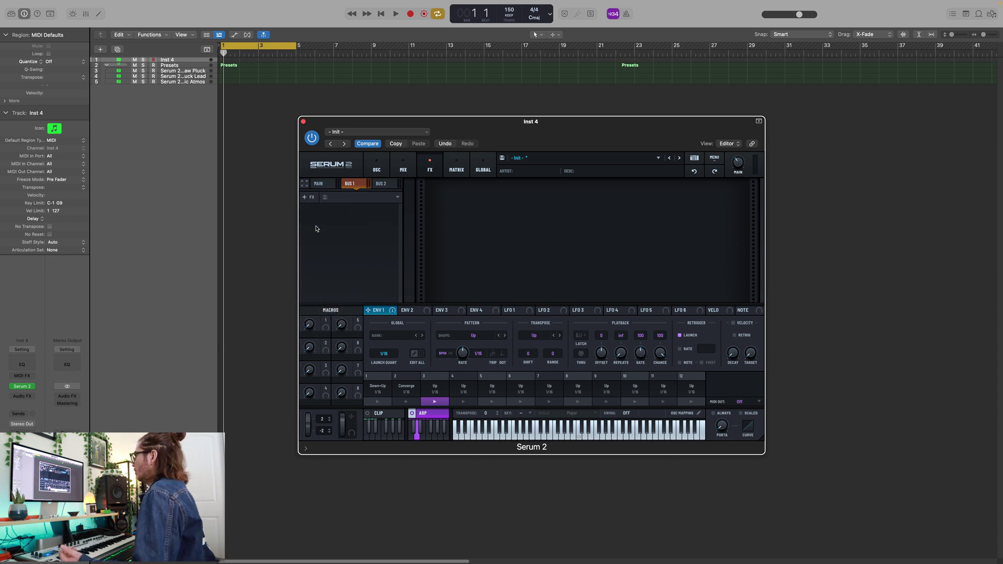
{"action": "left_click", "coordinate": [311, 198]}
{"action": "left_click", "coordinate": [314, 276]}
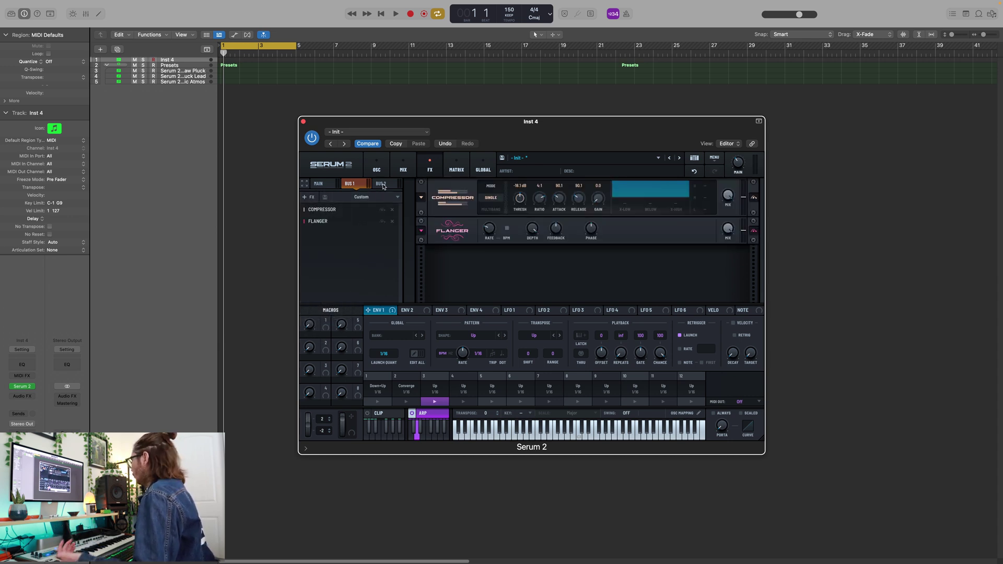
- Add a Distortion effect to the Bus 2 rack, and undo the addition
{"action": "left_click", "coordinate": [382, 184]}
{"action": "left_click", "coordinate": [306, 198]}
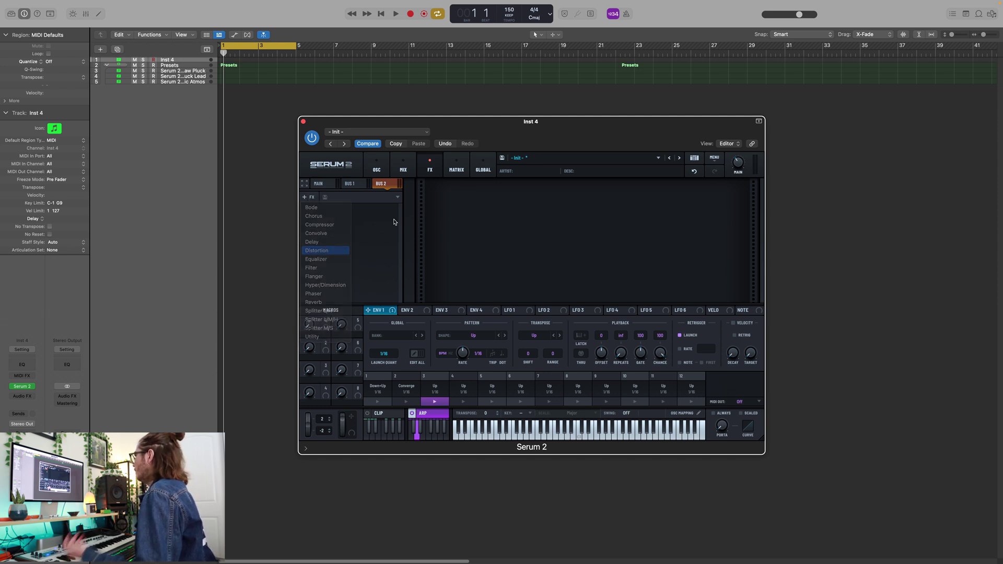
{"action": "left_click", "coordinate": [369, 184]}
{"action": "left_click", "coordinate": [379, 185]}
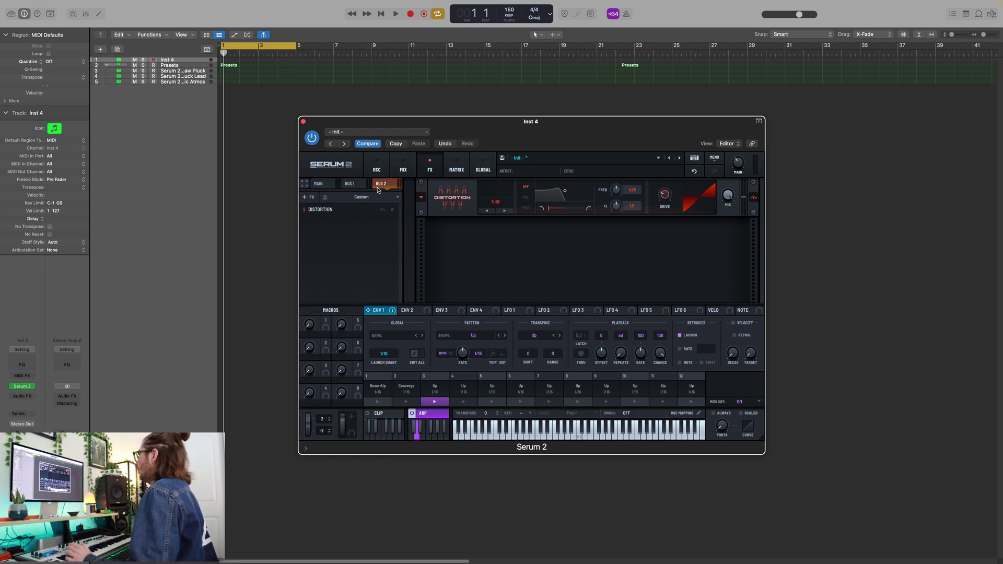
{"action": "key", "text": "super+z"}
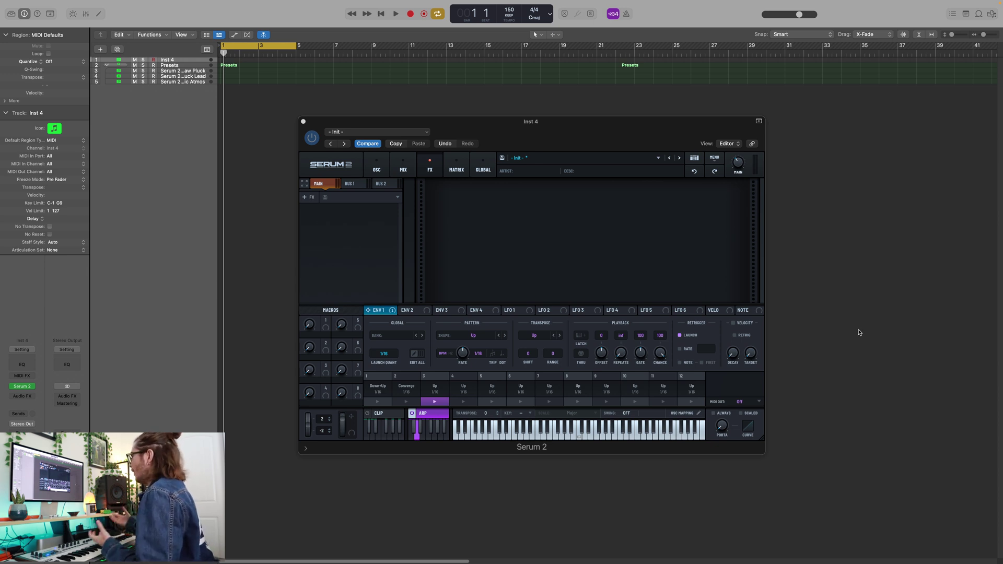
- Add four Compressor effects to the Main effects rack
{"action": "left_click", "coordinate": [308, 197]}
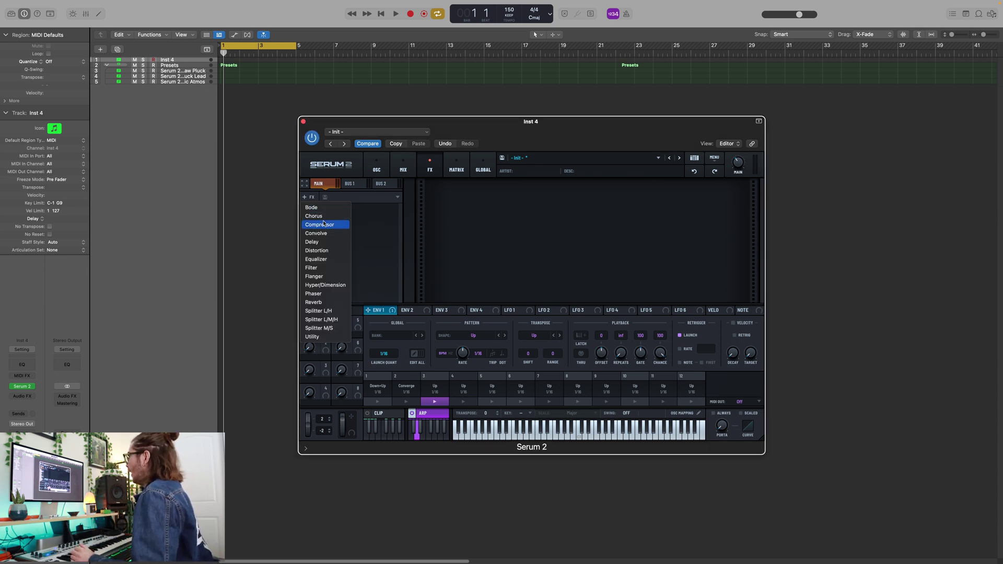
{"action": "left_click", "coordinate": [325, 225]}
{"action": "left_click", "coordinate": [324, 225]}
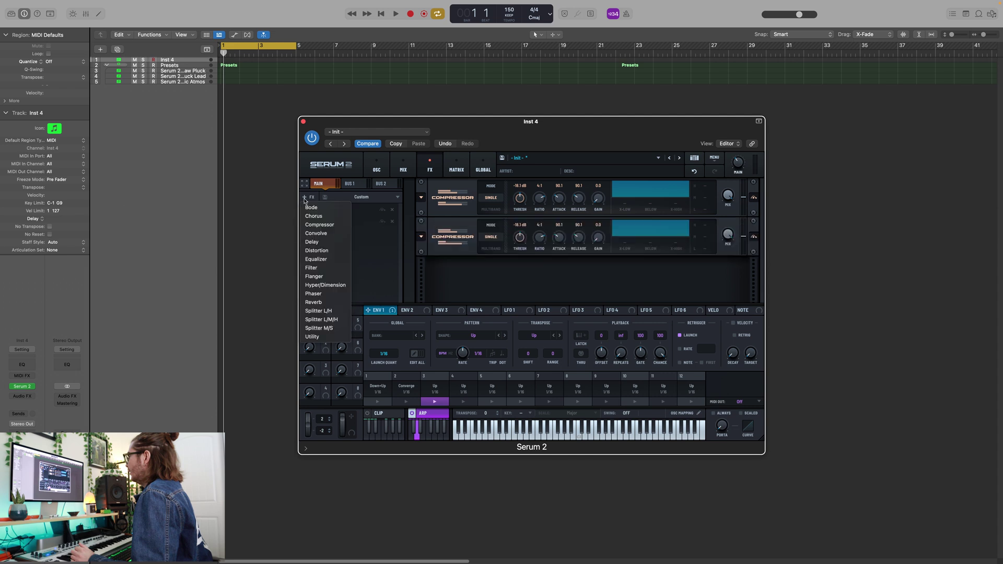
{"action": "left_click", "coordinate": [324, 225]}
{"action": "left_click", "coordinate": [324, 225]}
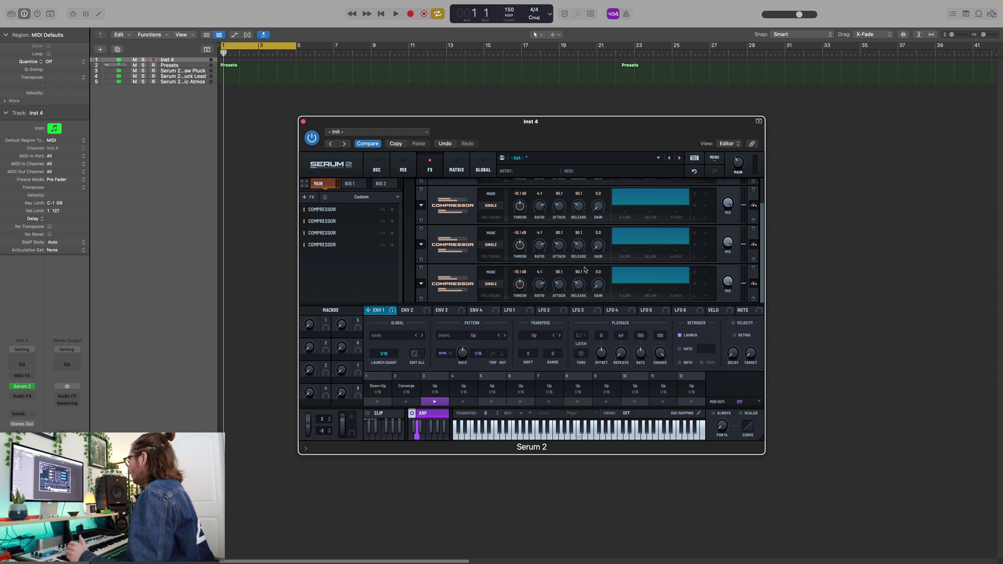
- Switch the last three compressors in the Main rack to multiband mode, and add a Reverb below them
{"action": "left_click", "coordinate": [491, 256]}
{"action": "left_click", "coordinate": [491, 295]}
{"action": "left_click", "coordinate": [491, 217]}
{"action": "left_click", "coordinate": [309, 197]}
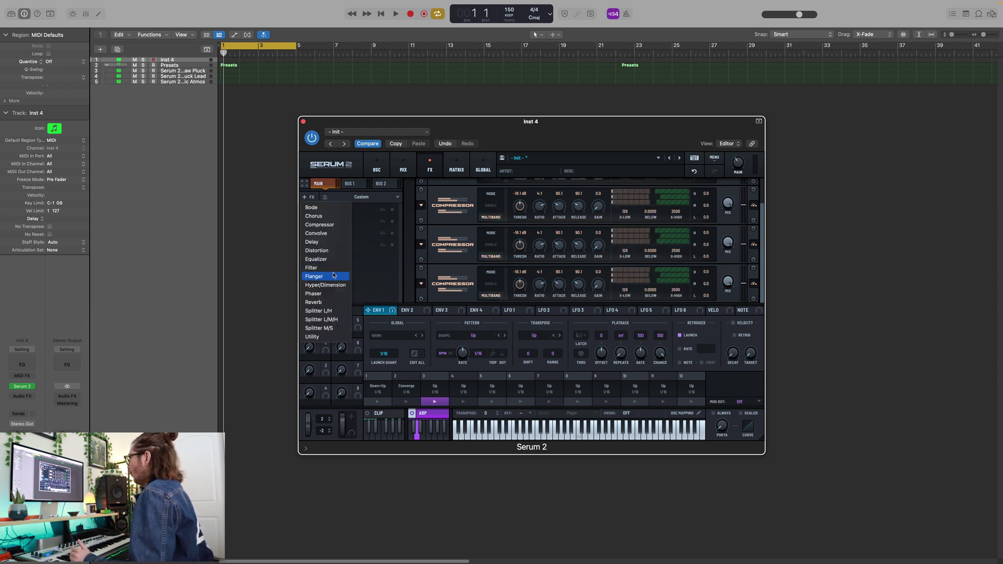
{"action": "left_click", "coordinate": [314, 302]}
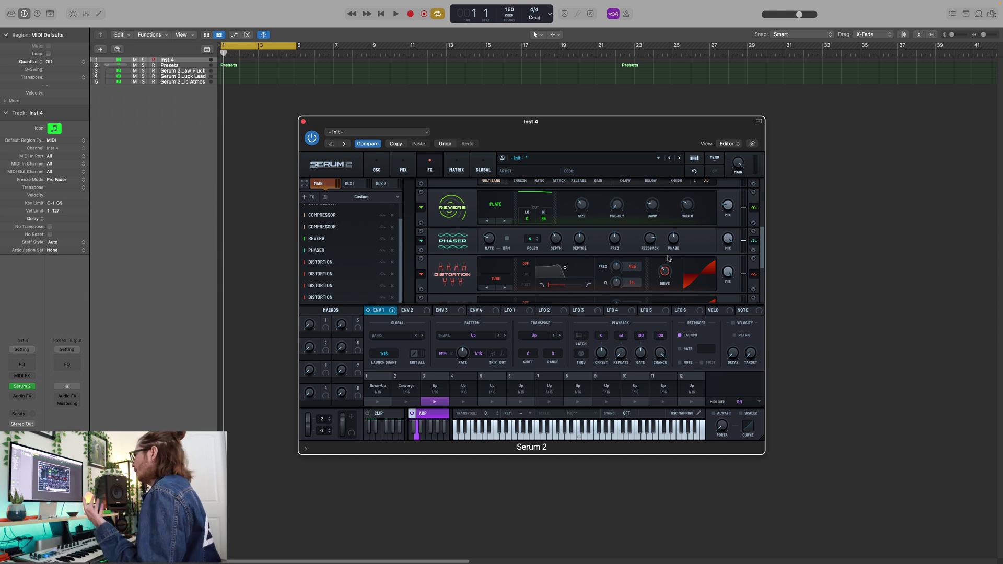
{"action": "scroll", "coordinate": [401, 224], "scroll_direction": "up", "scroll_amount": 2}
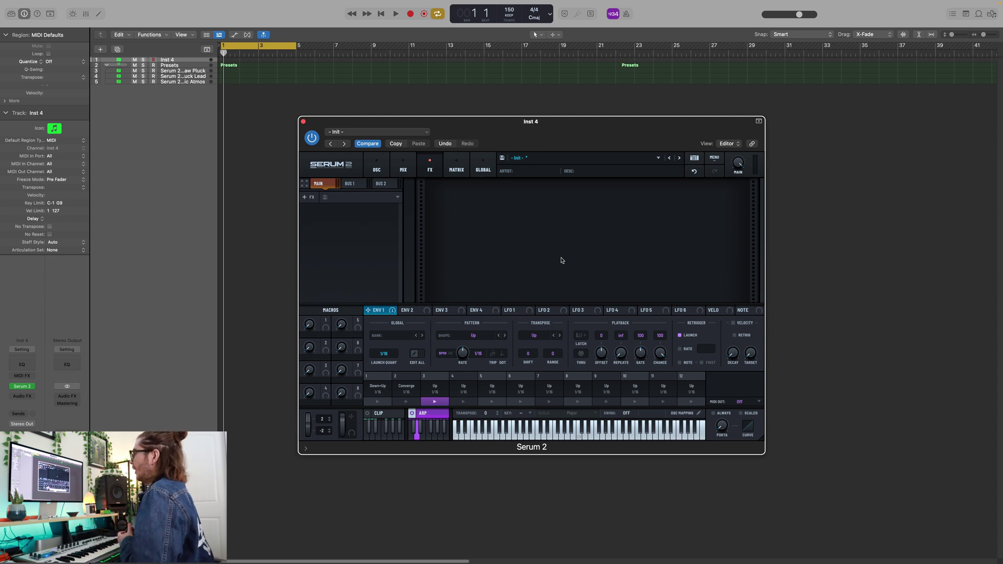
- Add a Bode effect to the empty Main rack and adjust its Range, Delay and Shift while notes play
{"action": "left_click", "coordinate": [308, 197]}
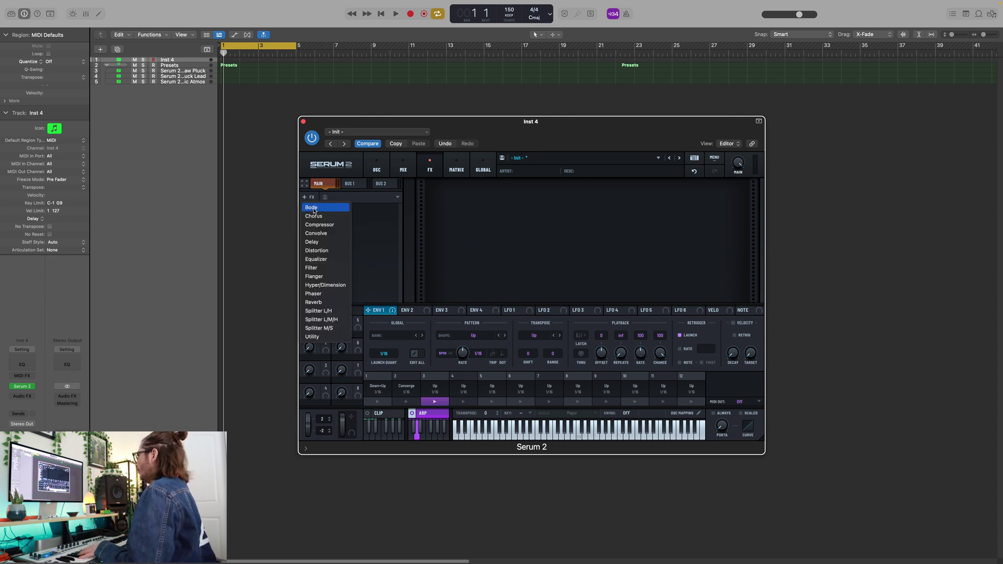
{"action": "left_click", "coordinate": [312, 208]}
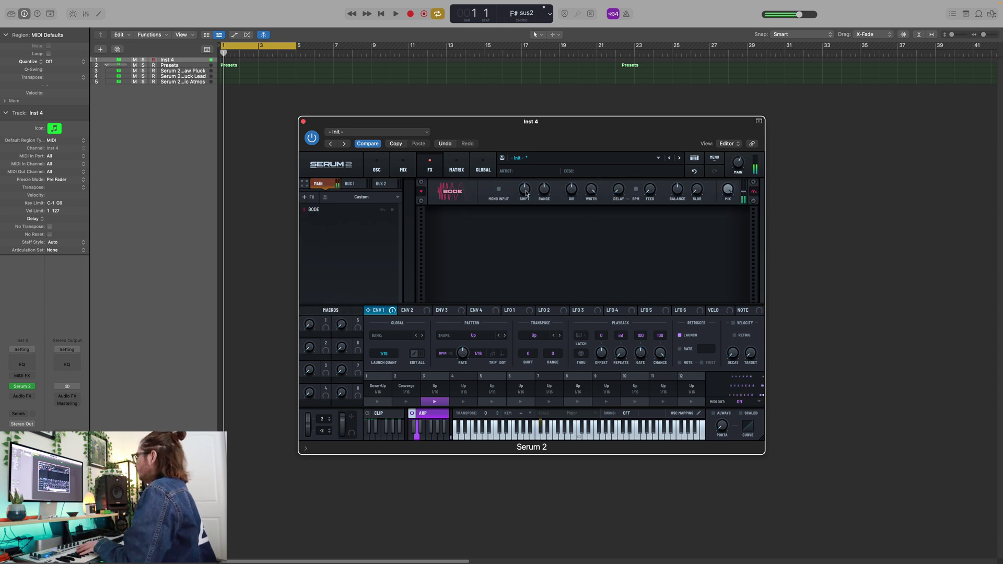
{"action": "left_click_drag", "start_coordinate": [544, 191], "coordinate": [539, 160]}
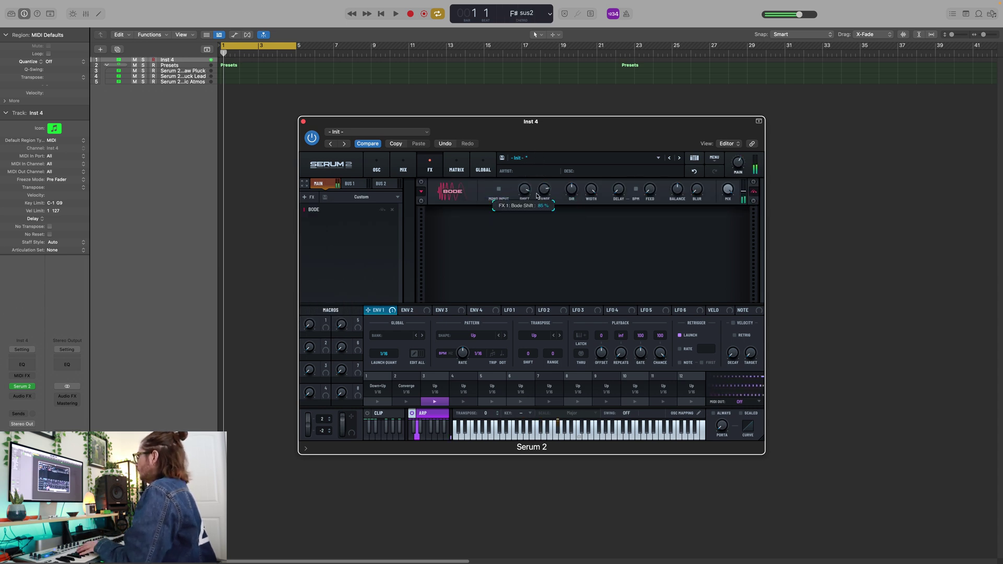
{"action": "left_click_drag", "start_coordinate": [619, 189], "coordinate": [610, 128]}
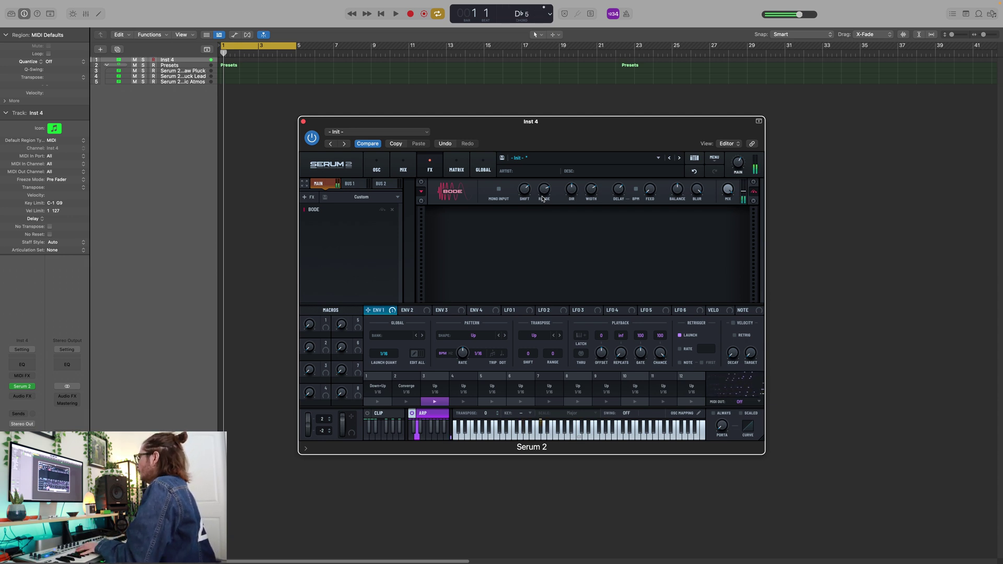
{"action": "mouse_move", "coordinate": [524, 193]}
{"action": "left_mouse_down"}
{"action": "mouse_move", "coordinate": [527, 230]}
{"action": "mouse_move", "coordinate": [535, 205]}
{"action": "mouse_move", "coordinate": [549, 212]}
{"action": "mouse_move", "coordinate": [527, 189]}
{"action": "left_mouse_up"}
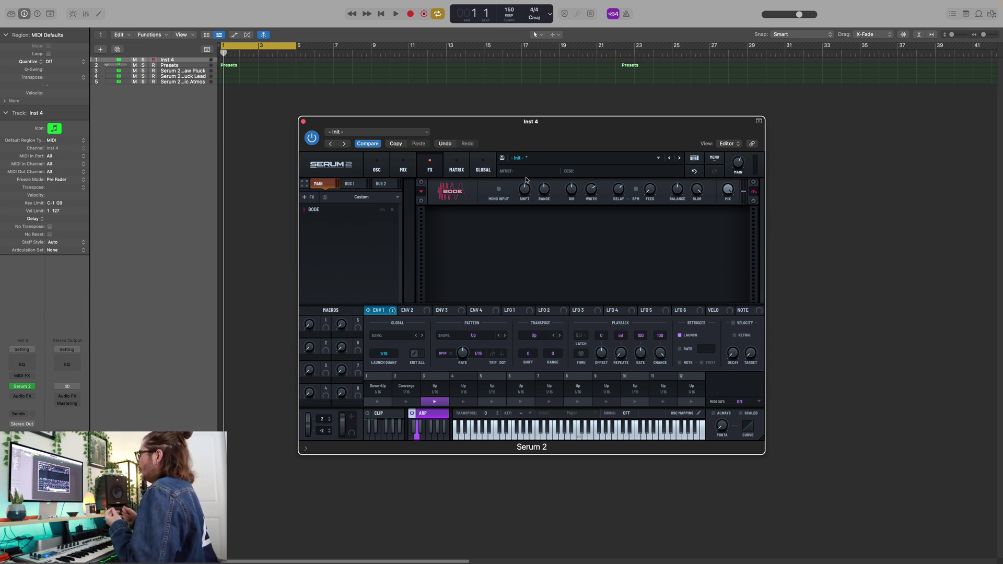
- Add a Convolve effect to the emptied Main rack
{"action": "left_click", "coordinate": [312, 197]}
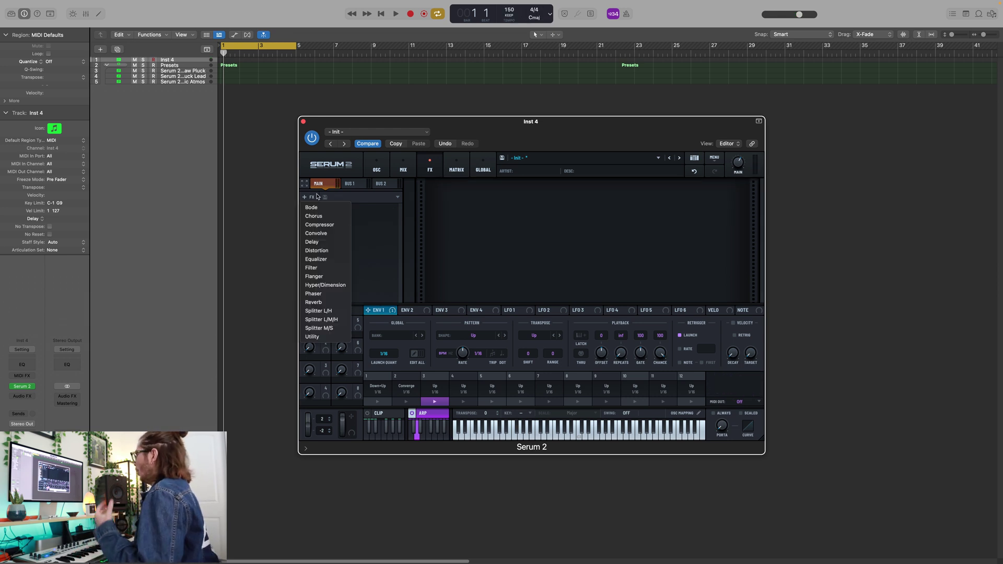
{"action": "left_click", "coordinate": [316, 235]}
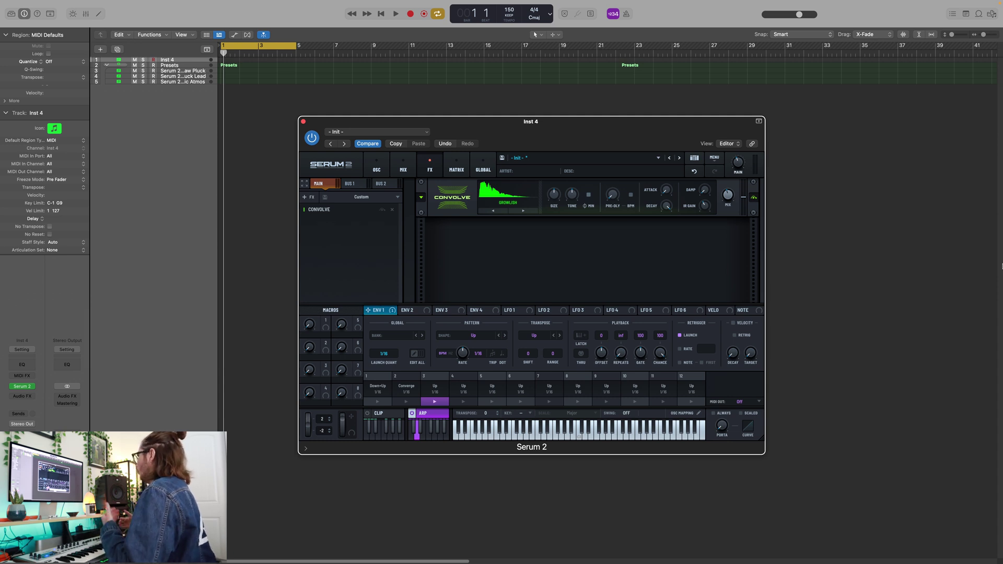
- Add a Utility effect to the Main rack and try its low-pass, high-pass and mono bass frequency controls
{"action": "left_click", "coordinate": [305, 197]}
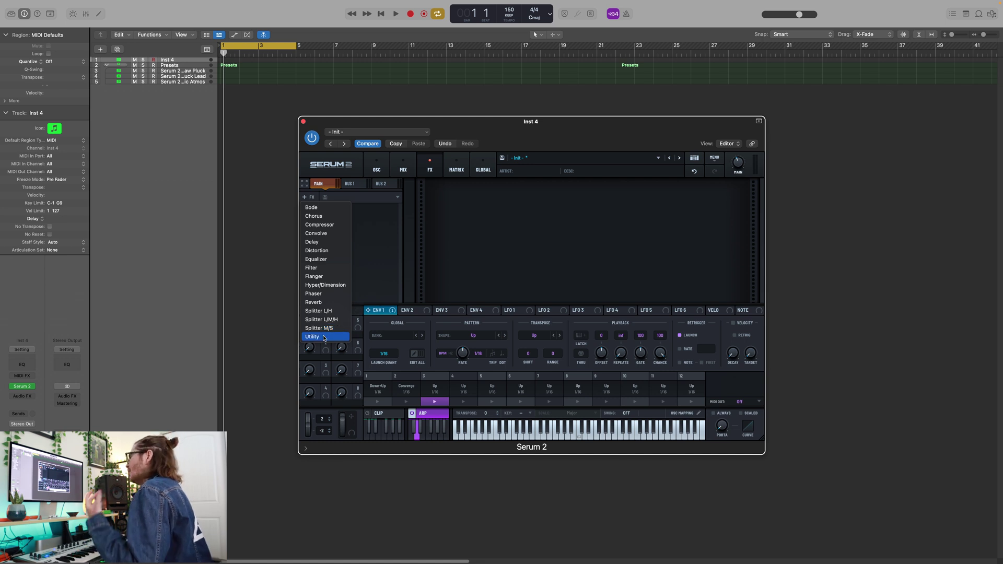
{"action": "left_click", "coordinate": [324, 338]}
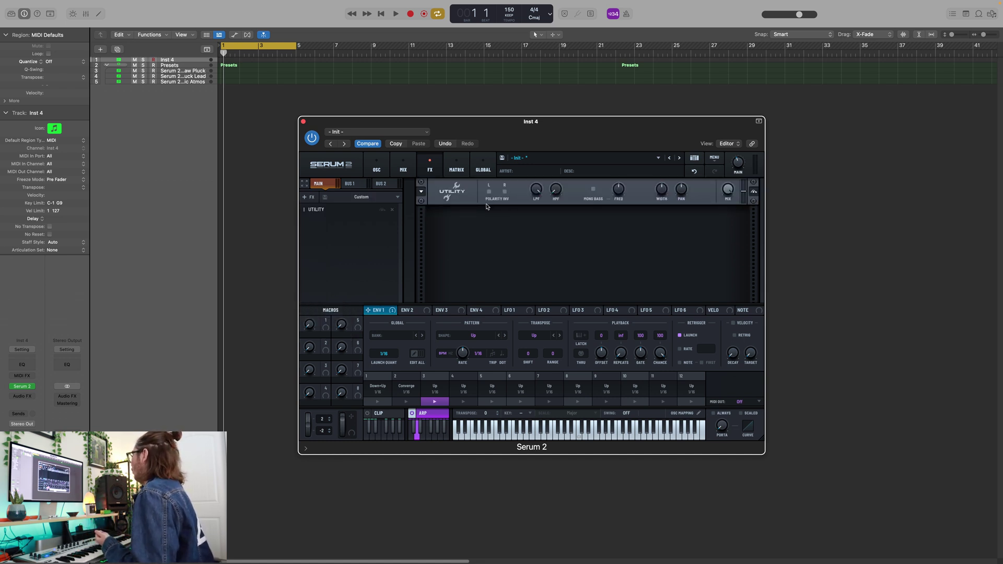
{"action": "left_click_drag", "start_coordinate": [537, 189], "coordinate": [537, 231]}
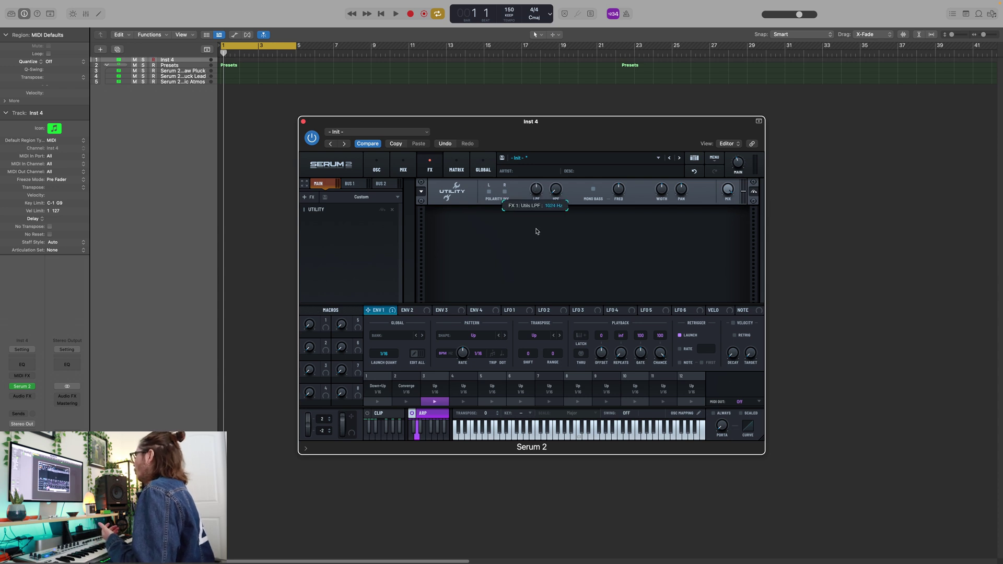
{"action": "left_click_drag", "start_coordinate": [556, 189], "coordinate": [551, 256]}
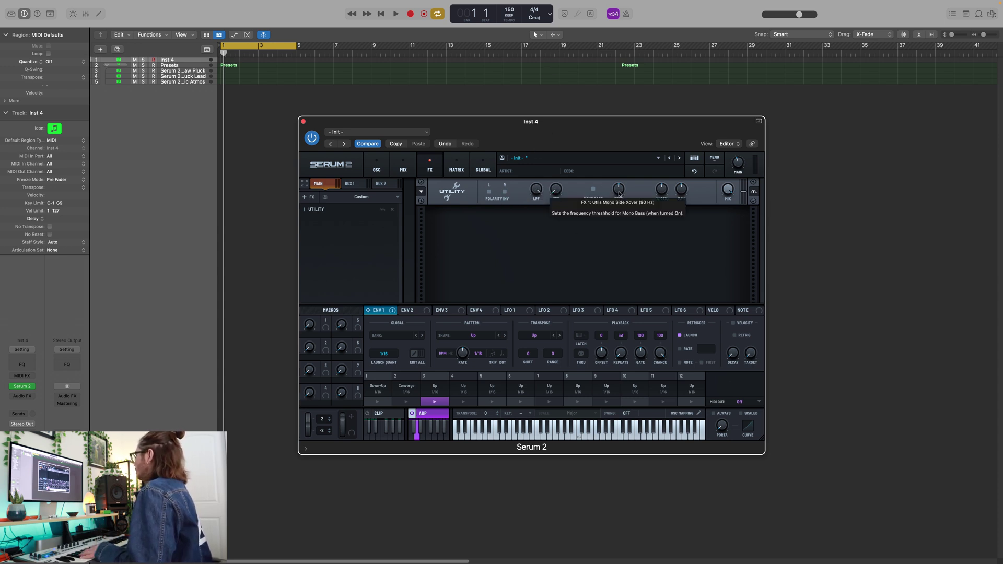
{"action": "left_click_drag", "start_coordinate": [617, 197], "coordinate": [674, 204]}
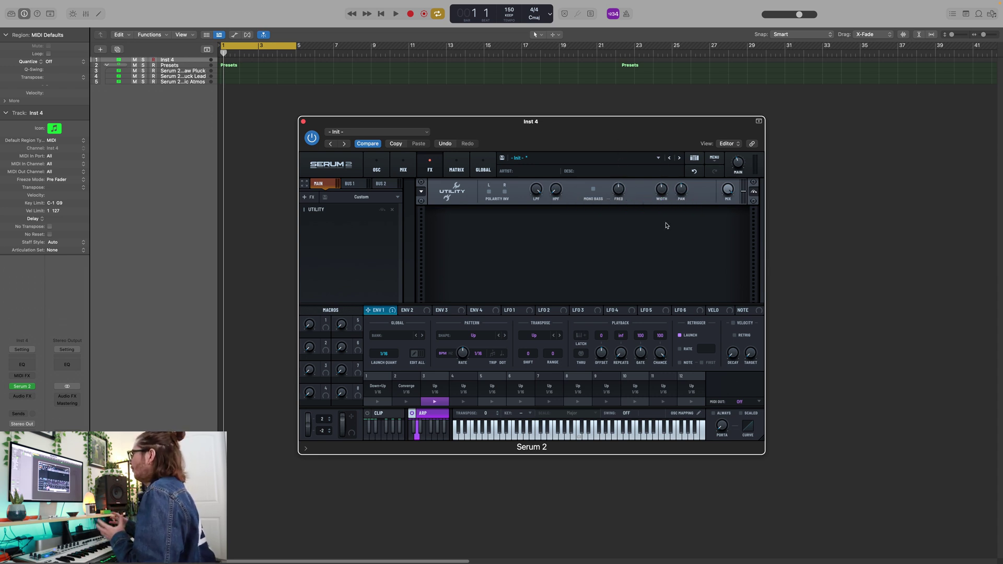